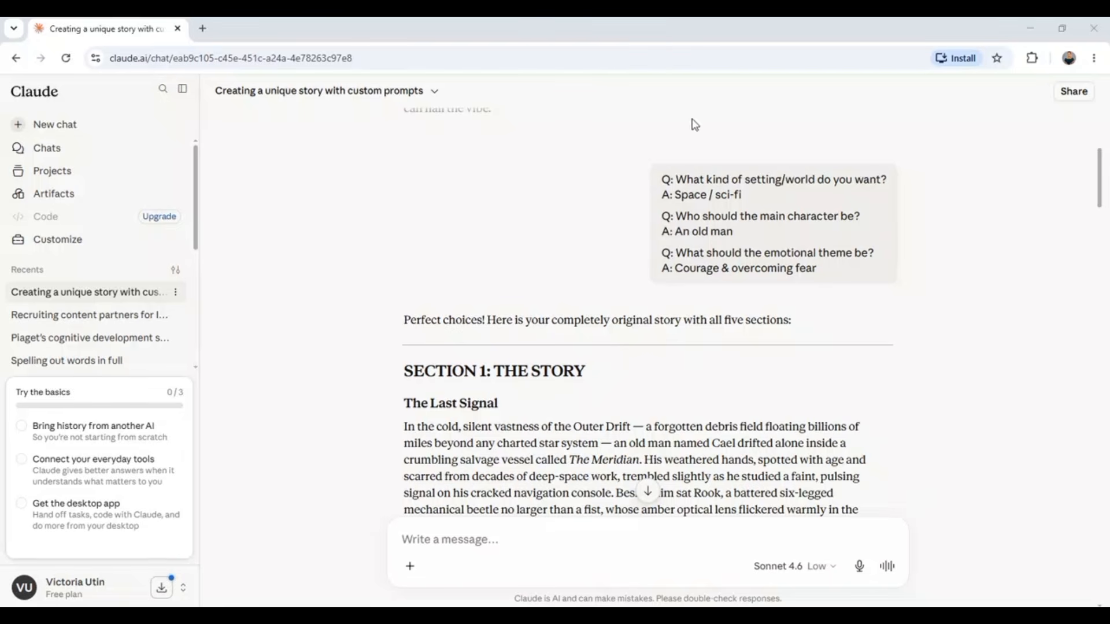
Step: Review the Claude chat from the pasted story request through the story, character, video and music prompt sections
{"action": "scroll", "coordinate": [702, 176], "scroll_direction": "up", "scroll_amount": 6}
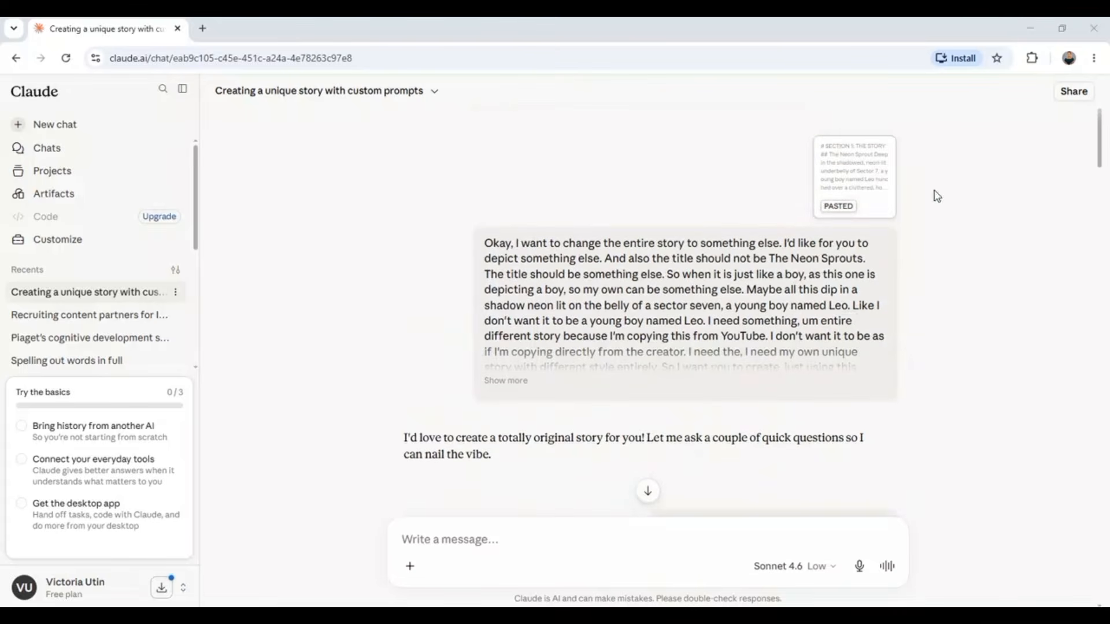
{"action": "scroll", "coordinate": [772, 266], "scroll_direction": "down", "scroll_amount": 6}
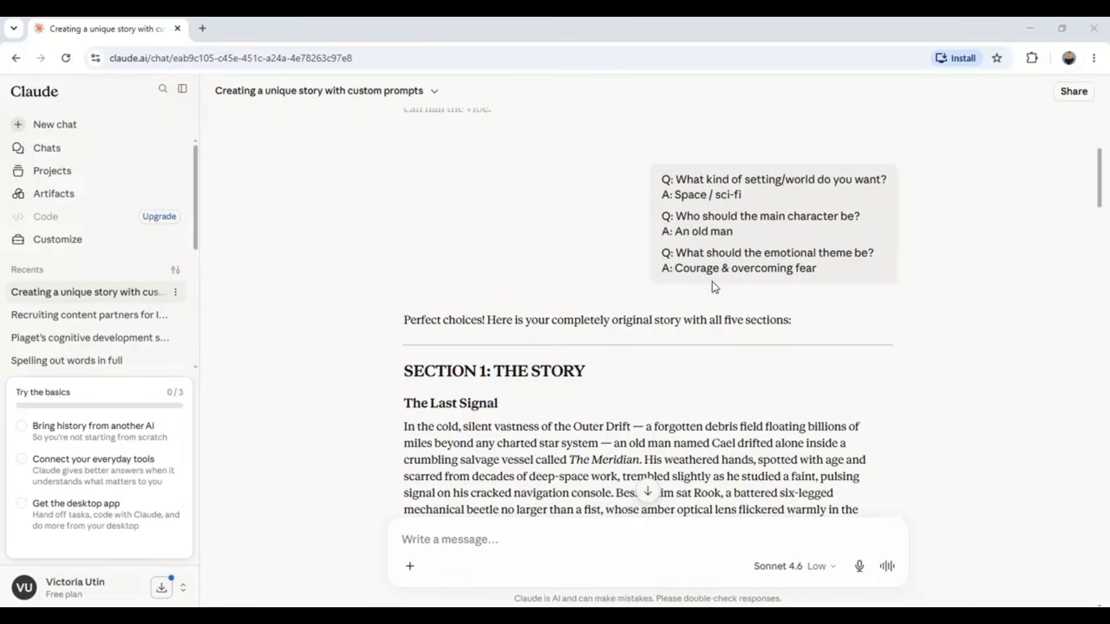
{"action": "scroll", "coordinate": [530, 349], "scroll_direction": "down", "scroll_amount": 2}
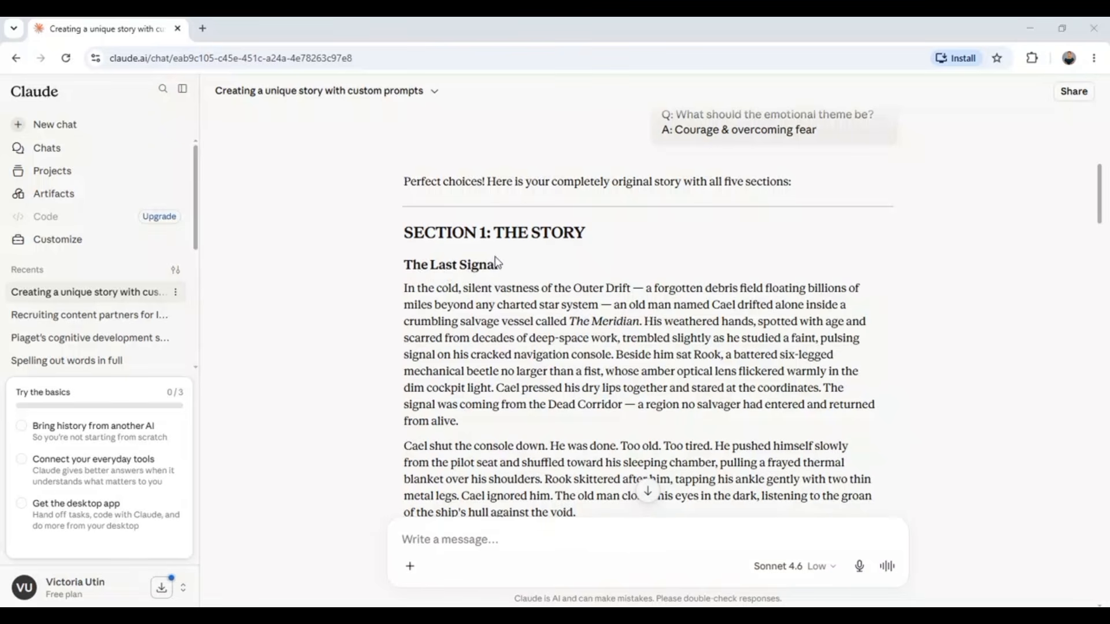
{"action": "scroll", "coordinate": [518, 278], "scroll_direction": "down", "scroll_amount": 5}
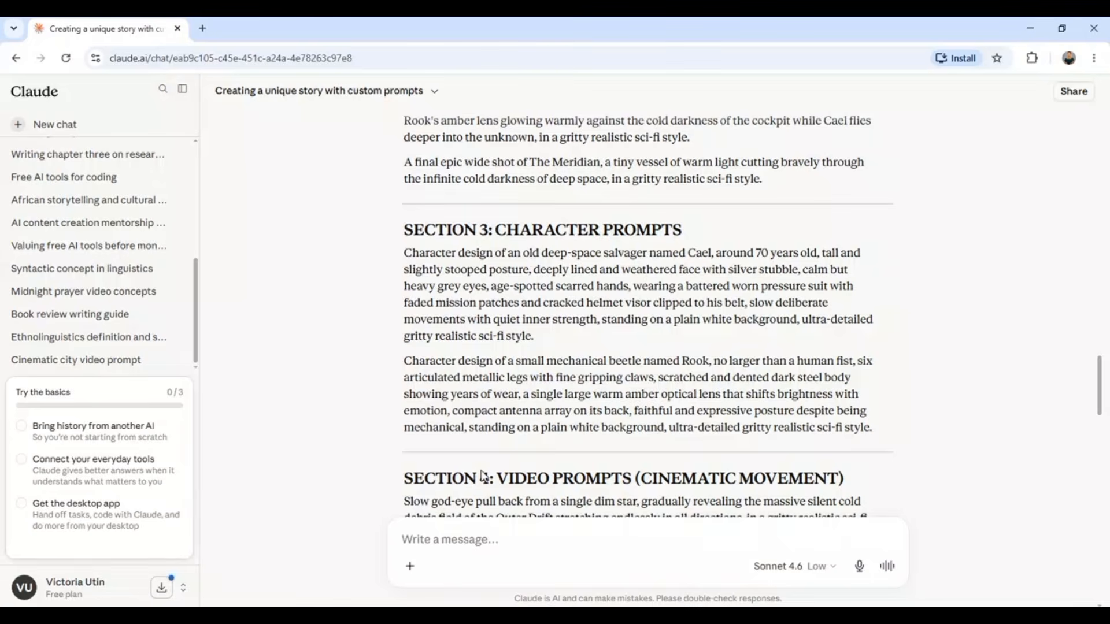
{"action": "scroll", "coordinate": [482, 476], "scroll_direction": "down", "scroll_amount": 12}
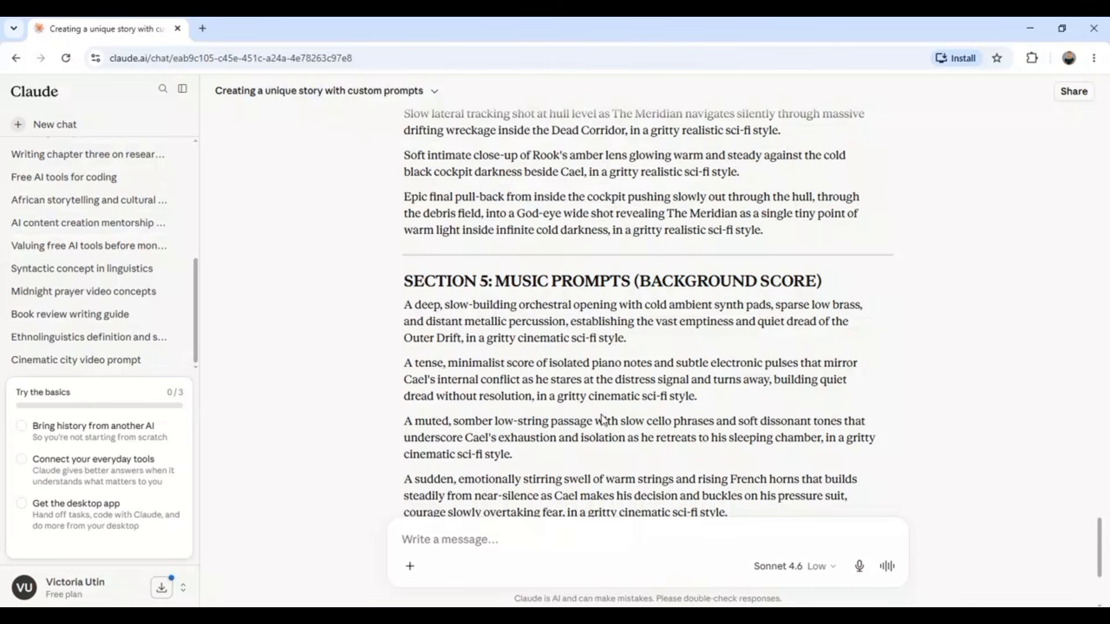
{"action": "scroll", "coordinate": [623, 195], "scroll_direction": "up", "scroll_amount": 3}
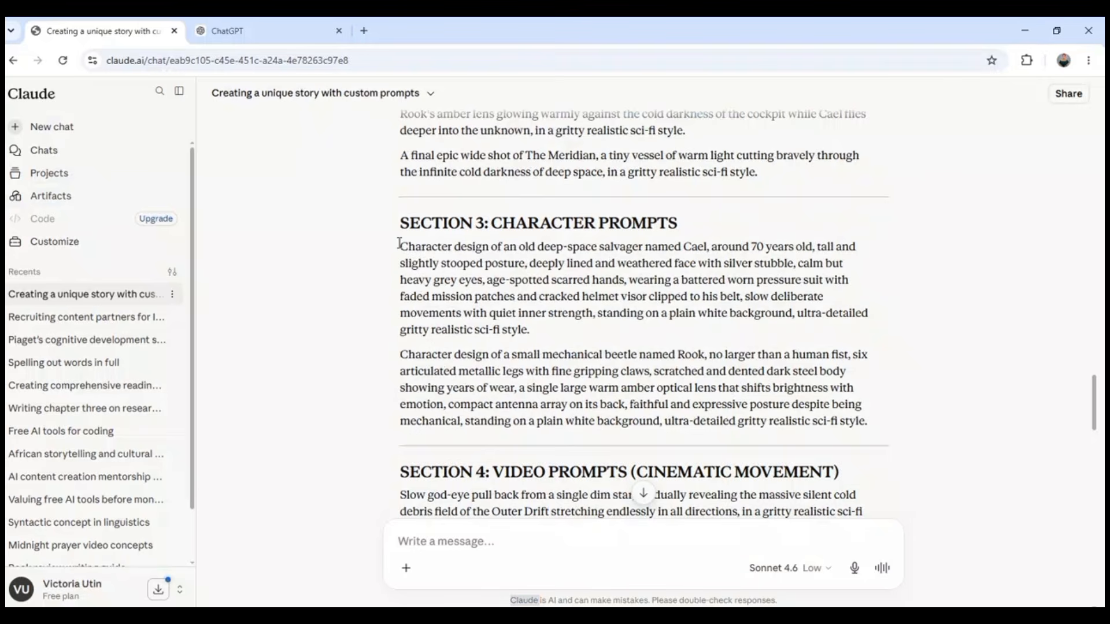
Step: Copy the old deep-space salvager character prompt from Section 3 and submit it in a new ChatGPT chat
{"action": "left_click_drag", "start_coordinate": [398, 243], "coordinate": [759, 344]}
{"action": "key", "text": "ctrl+c"}
{"action": "type", "text": "c"}
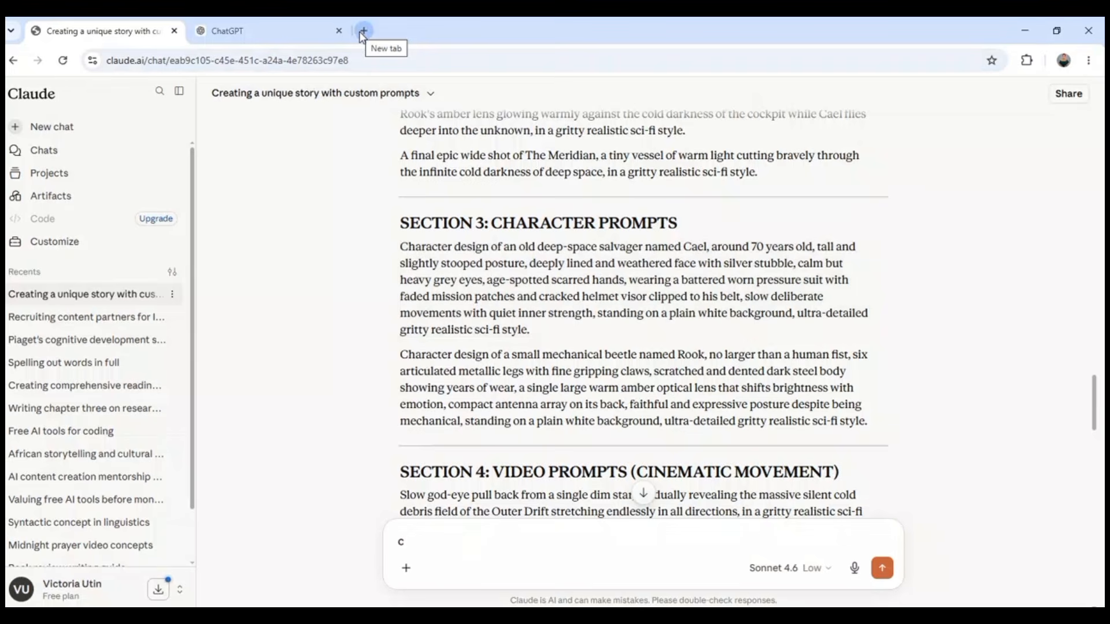
{"action": "left_click", "coordinate": [270, 31]}
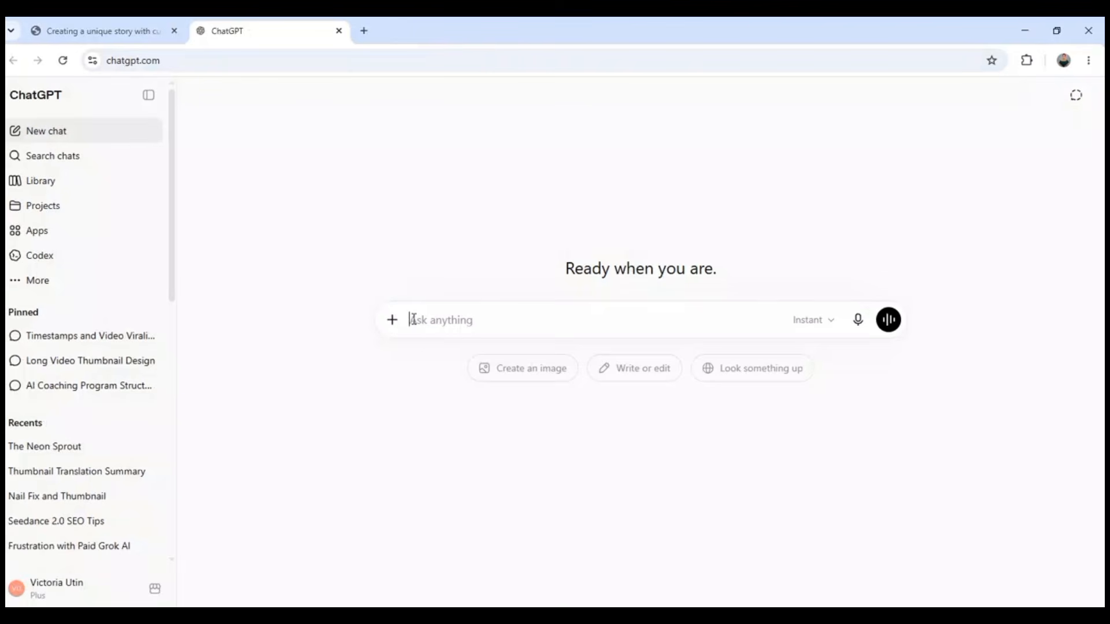
{"action": "key", "text": "ctrl+v"}
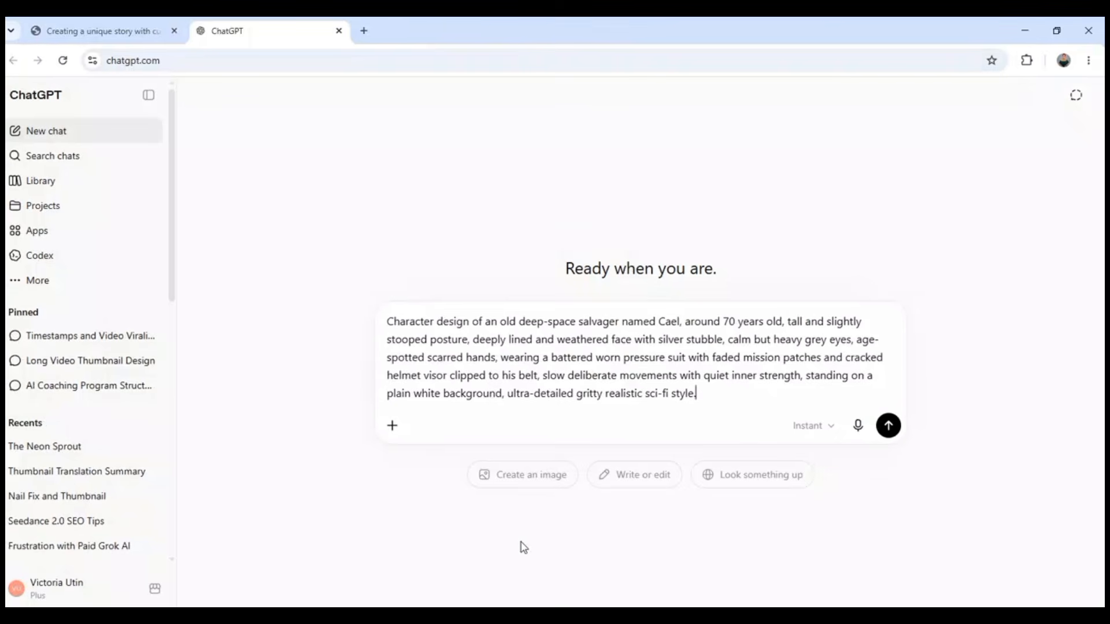
{"action": "left_click", "coordinate": [888, 425]}
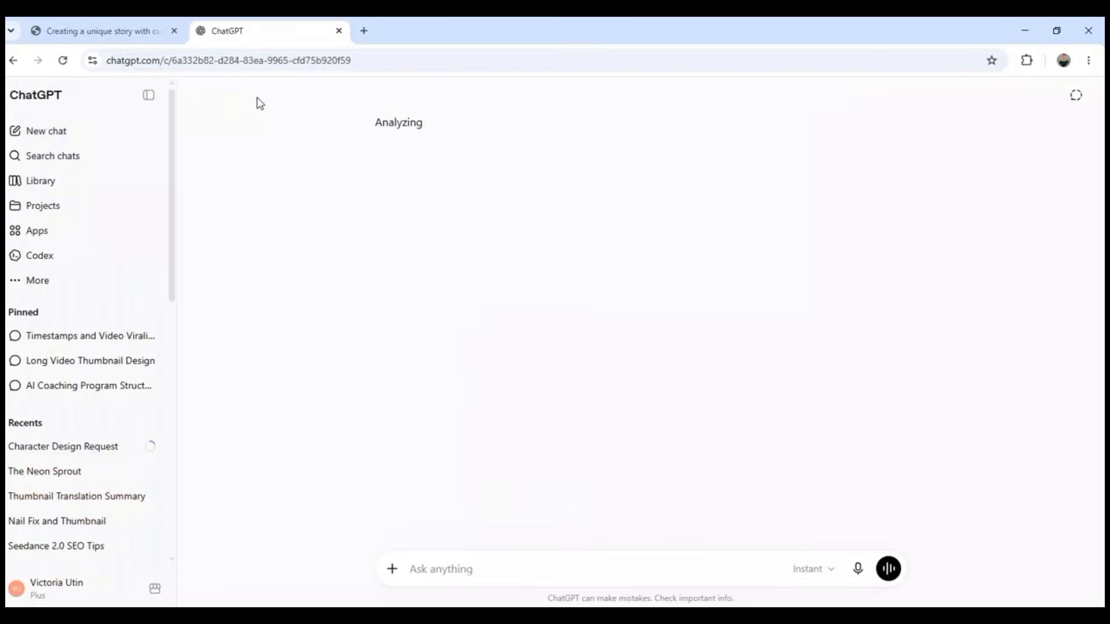
Step: Return to the Claude chat and copy the small mechanical beetle character prompt from Section 3
{"action": "left_click", "coordinate": [114, 36]}
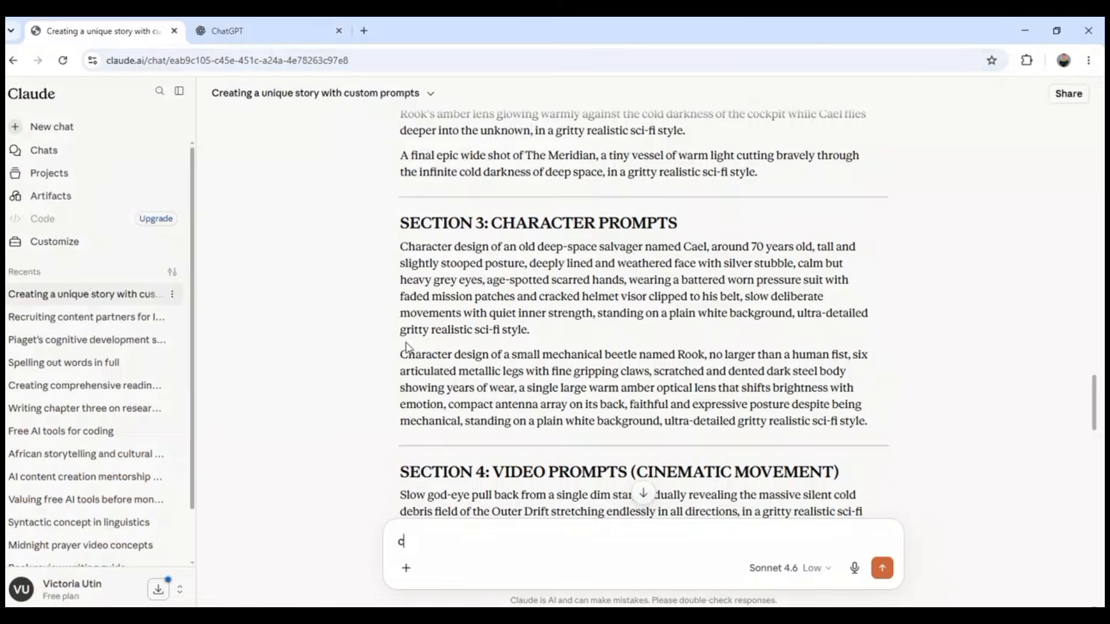
{"action": "left_click_drag", "start_coordinate": [406, 350], "coordinate": [886, 431]}
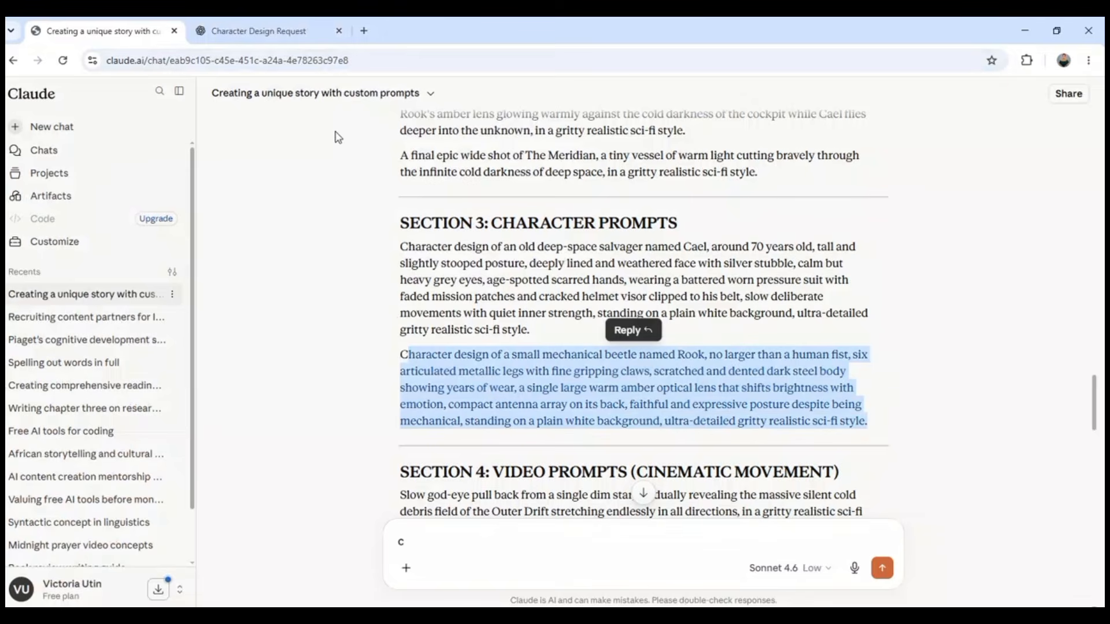
Step: Switch to the ChatGPT character design chat and download the 16:9 image of the old astronaut
{"action": "left_click", "coordinate": [224, 28]}
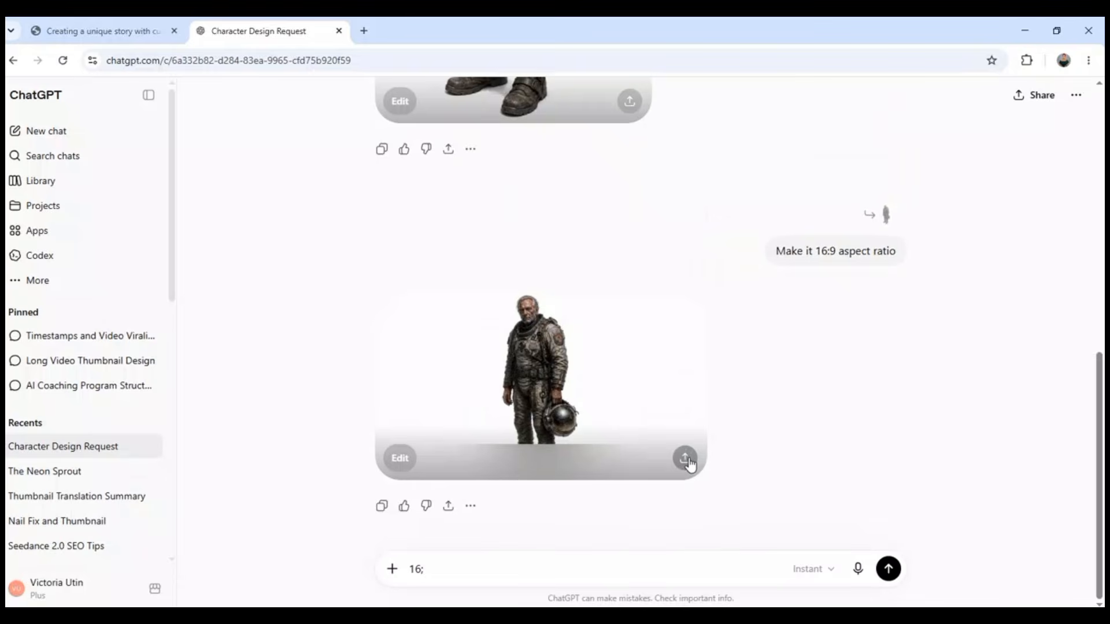
{"action": "left_click", "coordinate": [686, 459]}
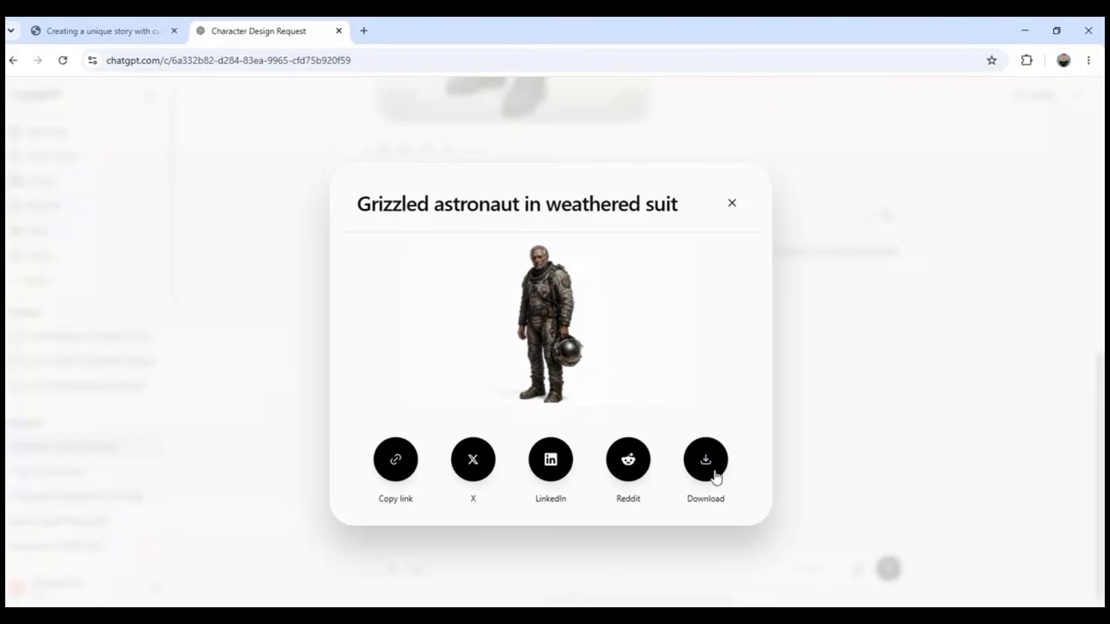
{"action": "left_click", "coordinate": [714, 475]}
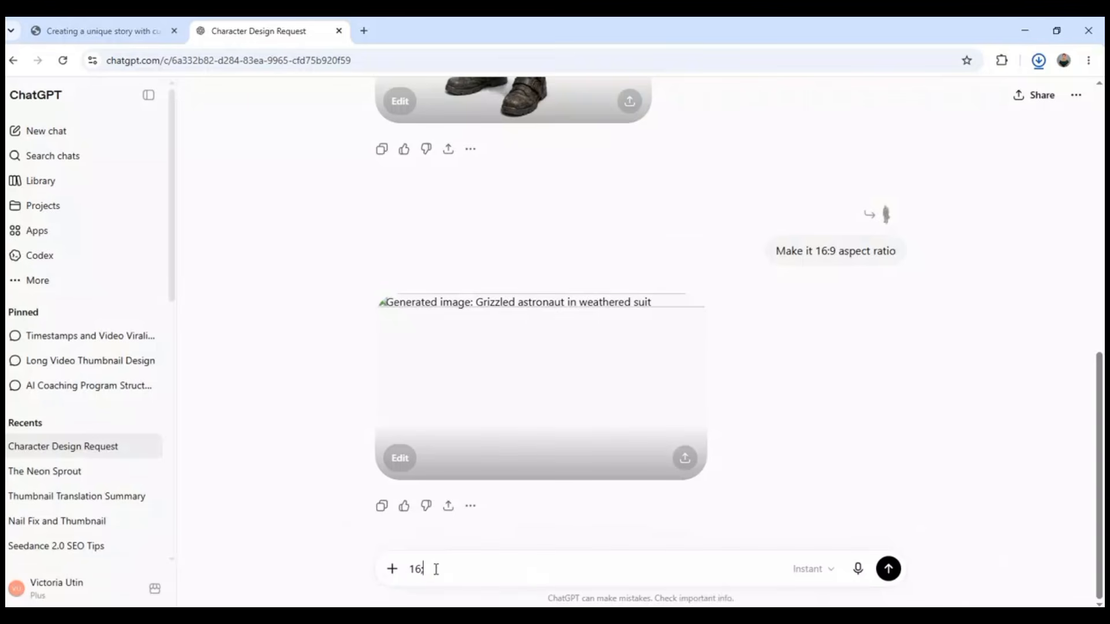
Step: Replace the draft message with the mechanical beetle prompt, submit it, and open the share options of the generated beetle image
{"action": "key", "text": "ctrl+a"}
{"action": "type", "text": "Character design of a small mechanical beetle named Rook, no larger than a human fist, six articulated metallic legs with fine gripping claws, scratched and dented dark steel body showing years of wear, a single large warm amber optical lens that shifts brightness with emotion, compact antenna array on its back, faithful and expressive posture despite being mechanical, standing on a plain white background, ultra-detailed gritty realistic sci-fi style."}
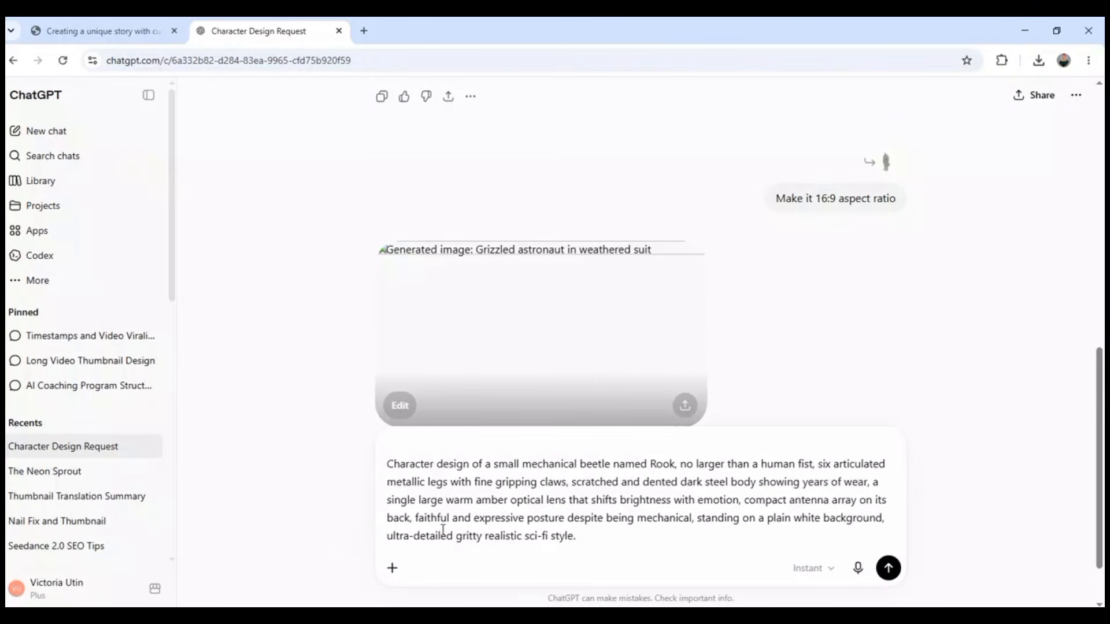
{"action": "left_click", "coordinate": [891, 570]}
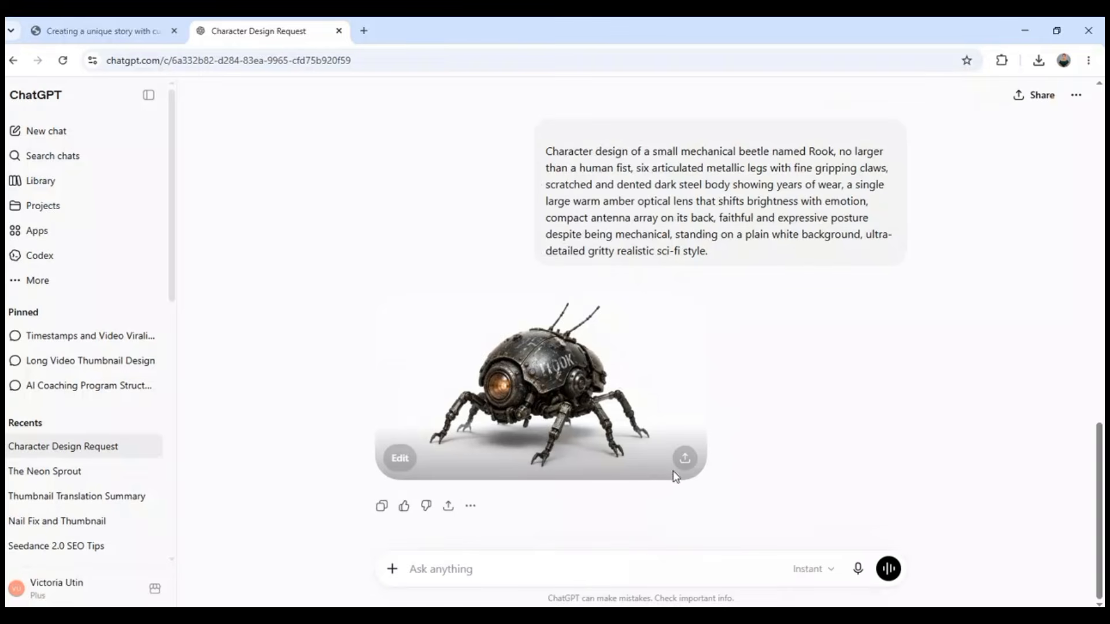
{"action": "left_click", "coordinate": [684, 460]}
{"action": "left_click", "coordinate": [685, 460]}
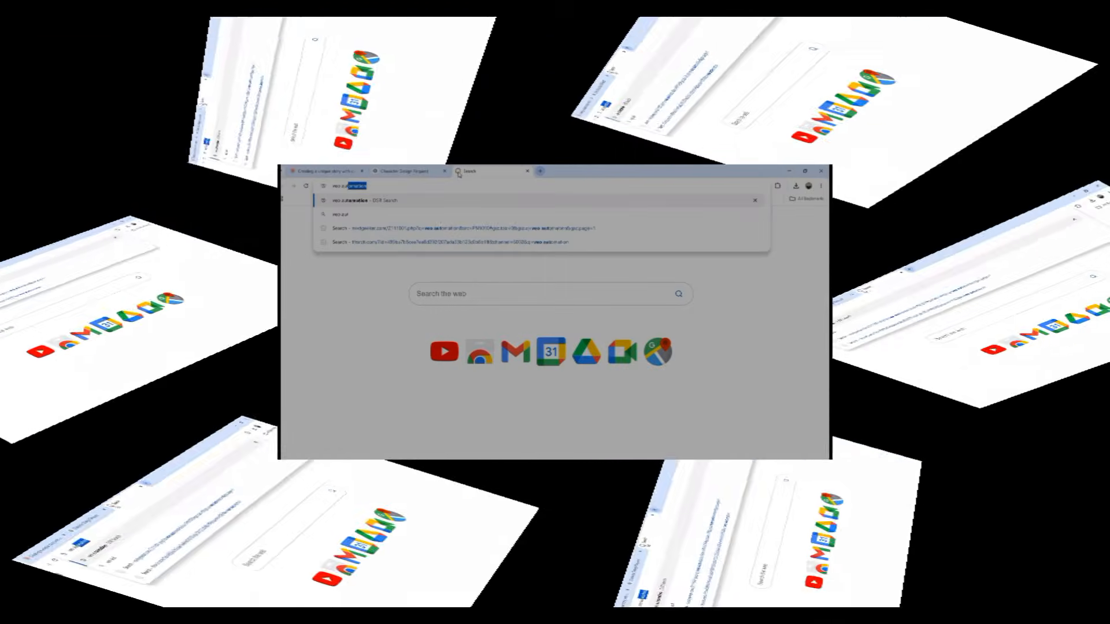
Step: Search the web for "veo automation" and open the extension's Chrome Web Store page
{"action": "type", "text": "tomat"}
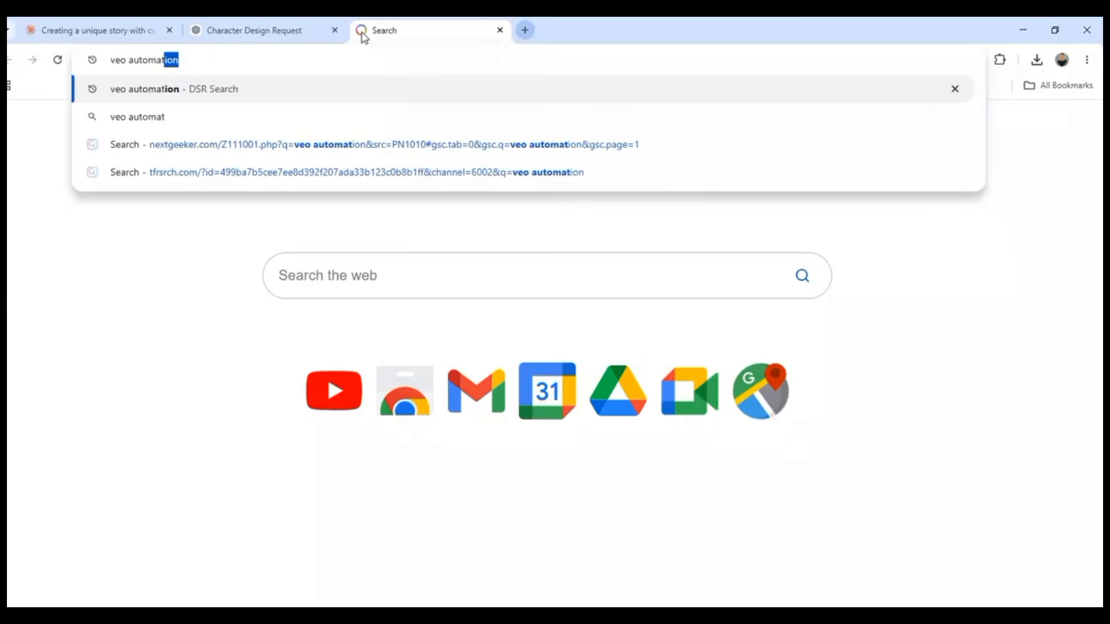
{"action": "left_click", "coordinate": [186, 90]}
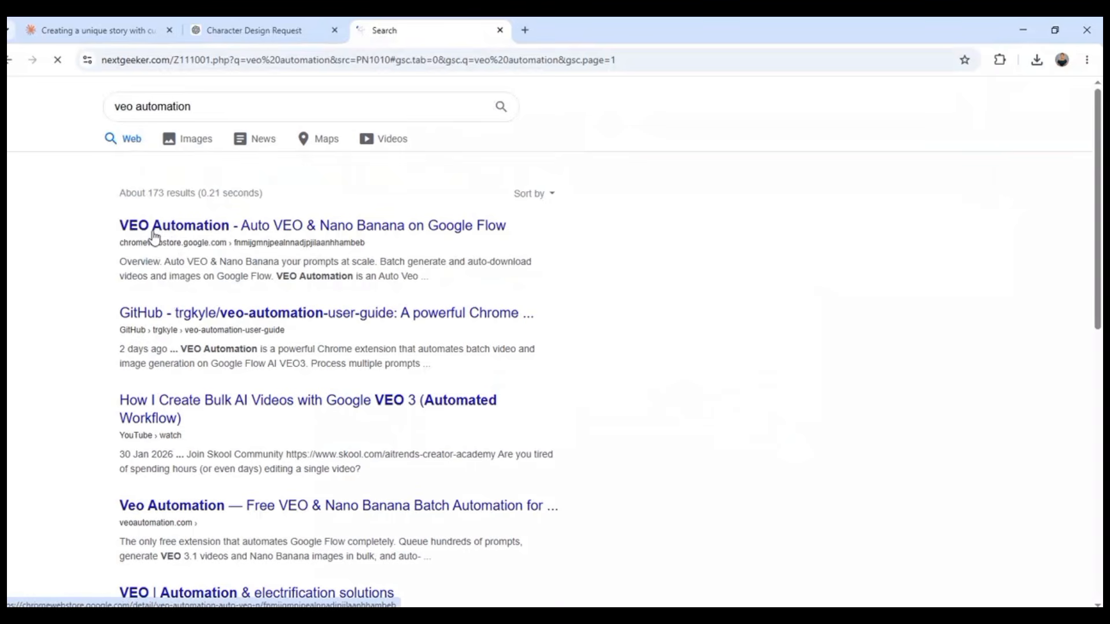
{"action": "left_click", "coordinate": [218, 232]}
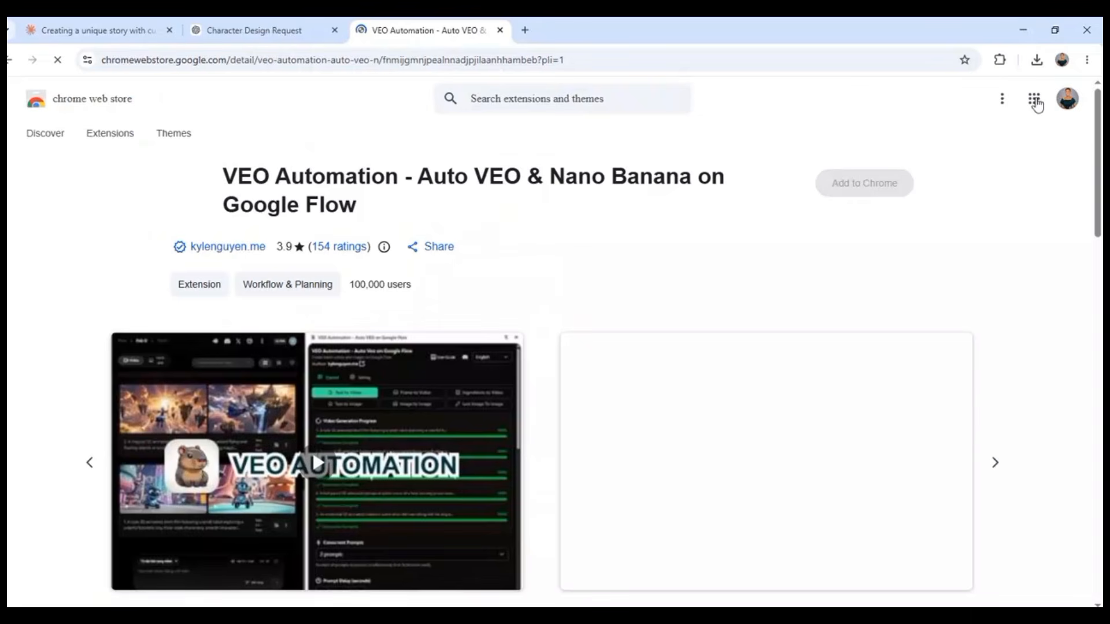
Step: Launch the installed VEO Automation extension and go to Google Flow from it
{"action": "left_click", "coordinate": [1000, 61]}
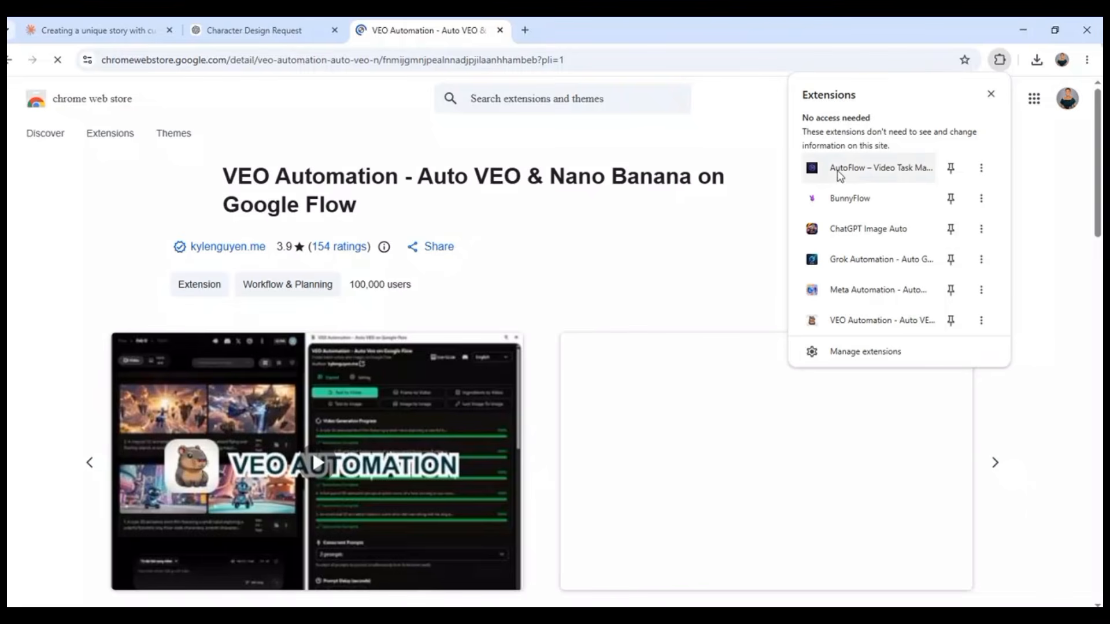
{"action": "left_click", "coordinate": [875, 322]}
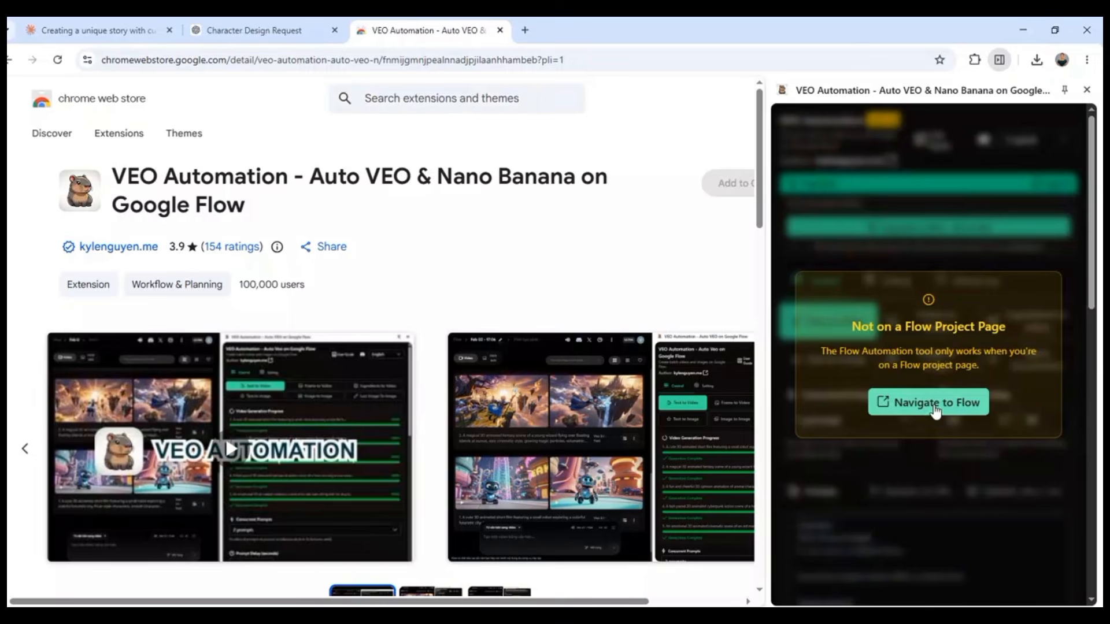
{"action": "left_click", "coordinate": [936, 410]}
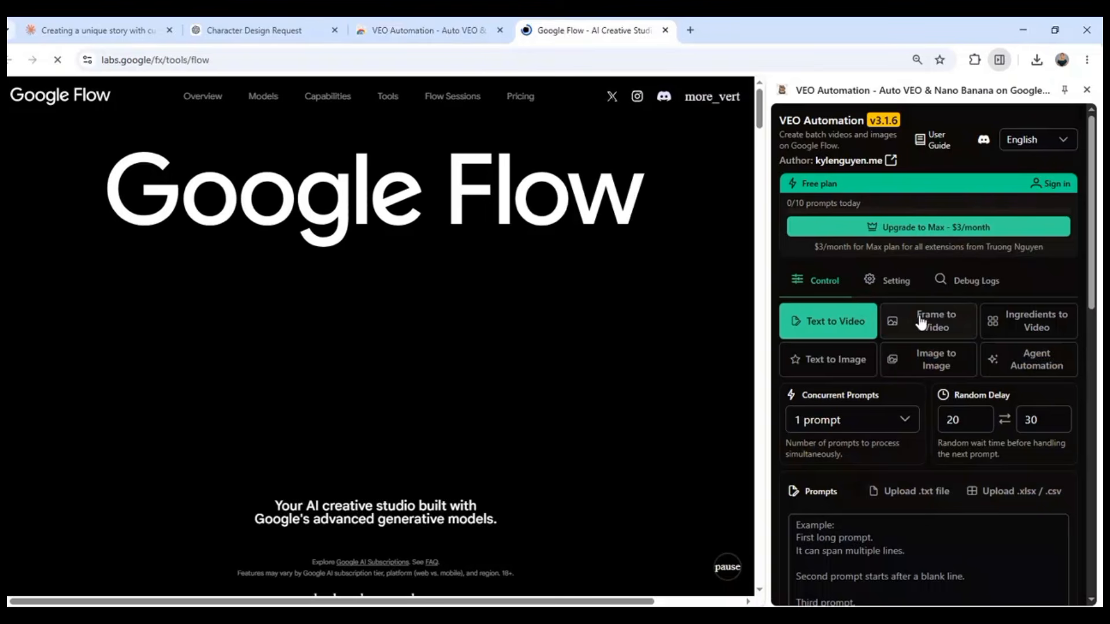
Step: Choose Frame to Video mode in VEO Automation and upload the astronaut and beetle character images from Downloads
{"action": "left_click", "coordinate": [945, 325]}
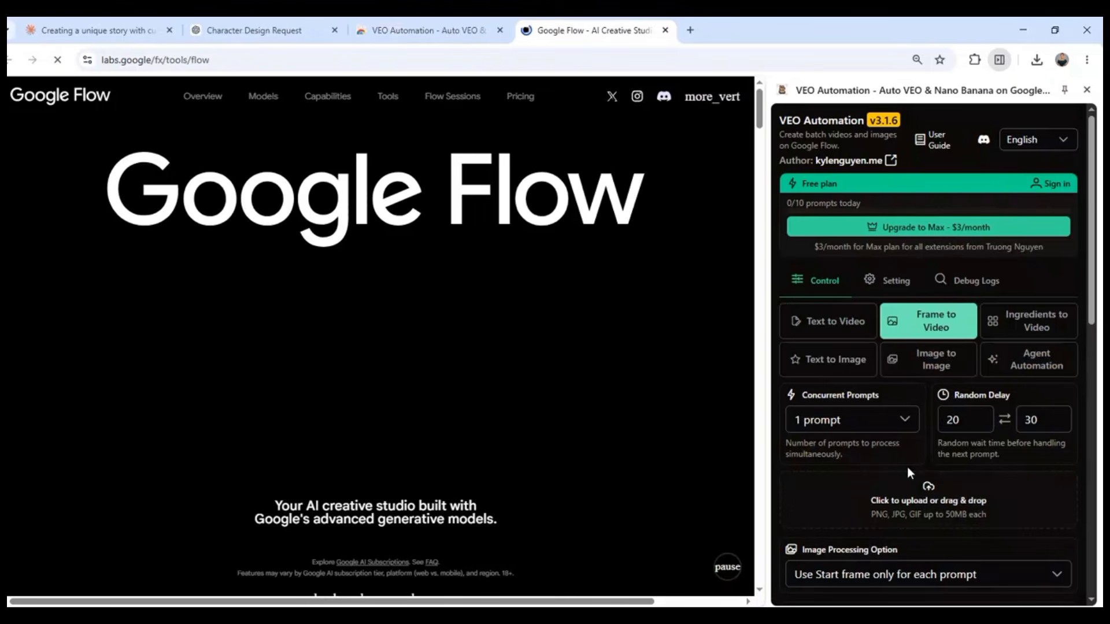
{"action": "scroll", "coordinate": [907, 467], "scroll_direction": "down", "scroll_amount": 1}
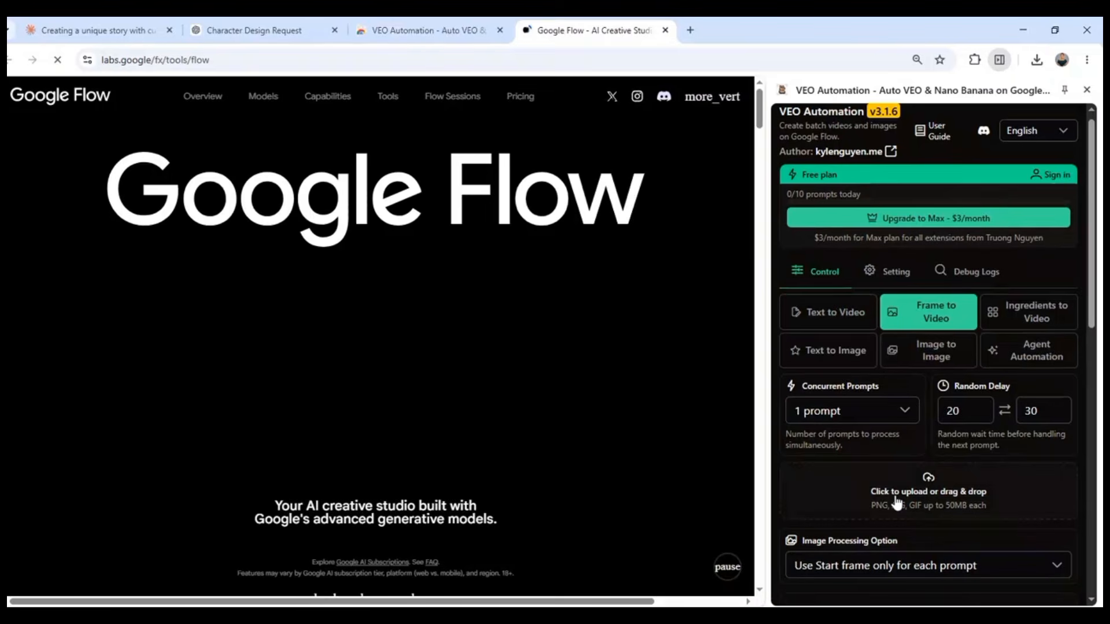
{"action": "scroll", "coordinate": [896, 503], "scroll_direction": "down", "scroll_amount": 3}
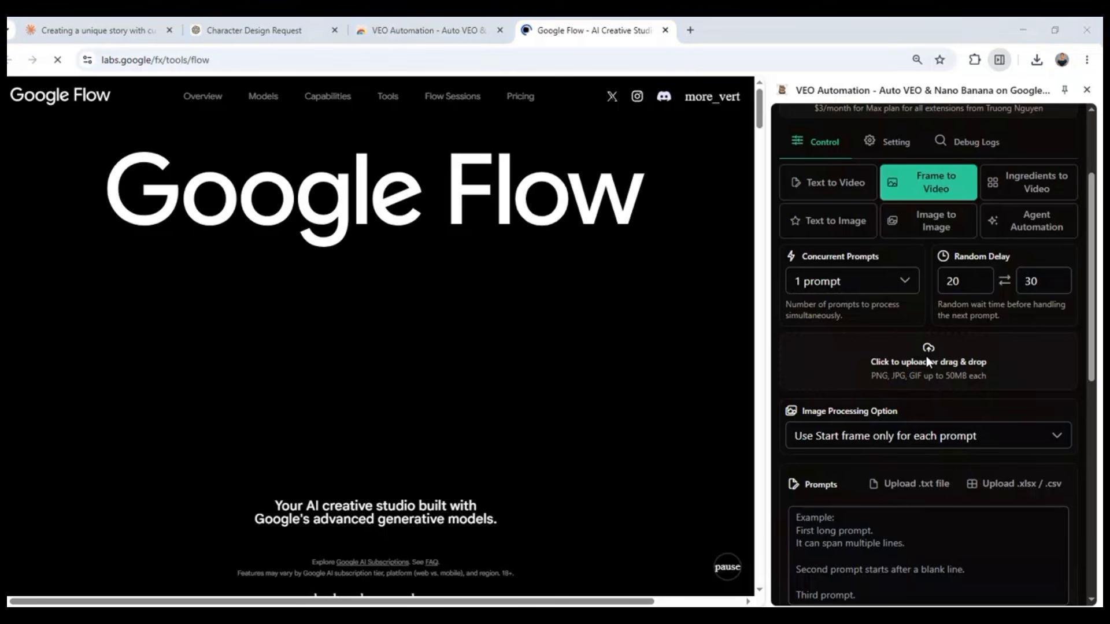
{"action": "left_click", "coordinate": [926, 356]}
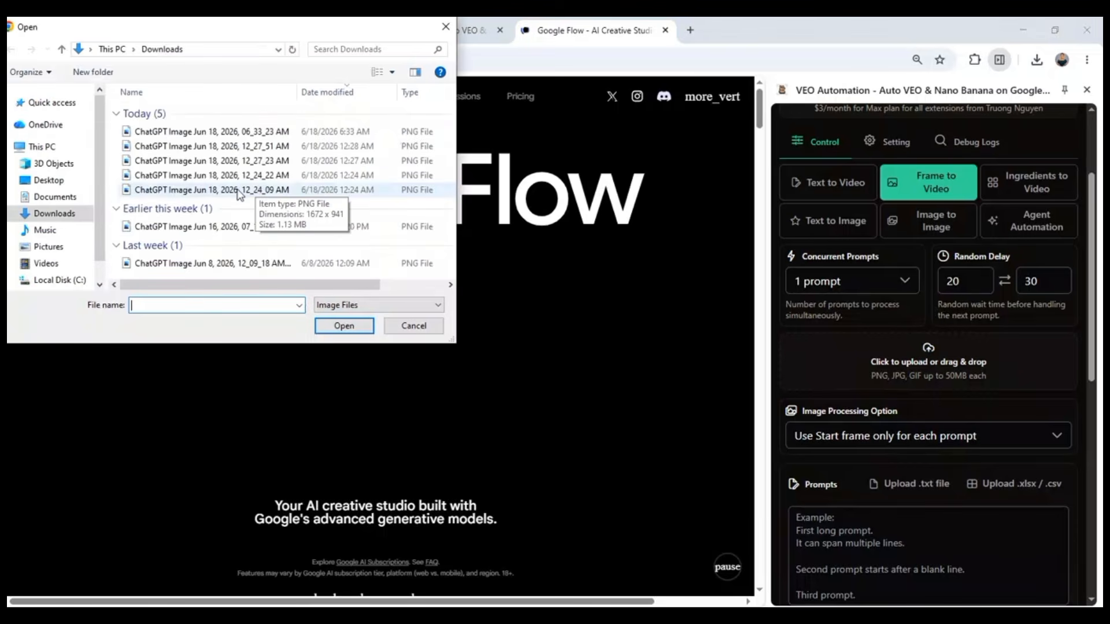
{"action": "double_click", "coordinate": [238, 191]}
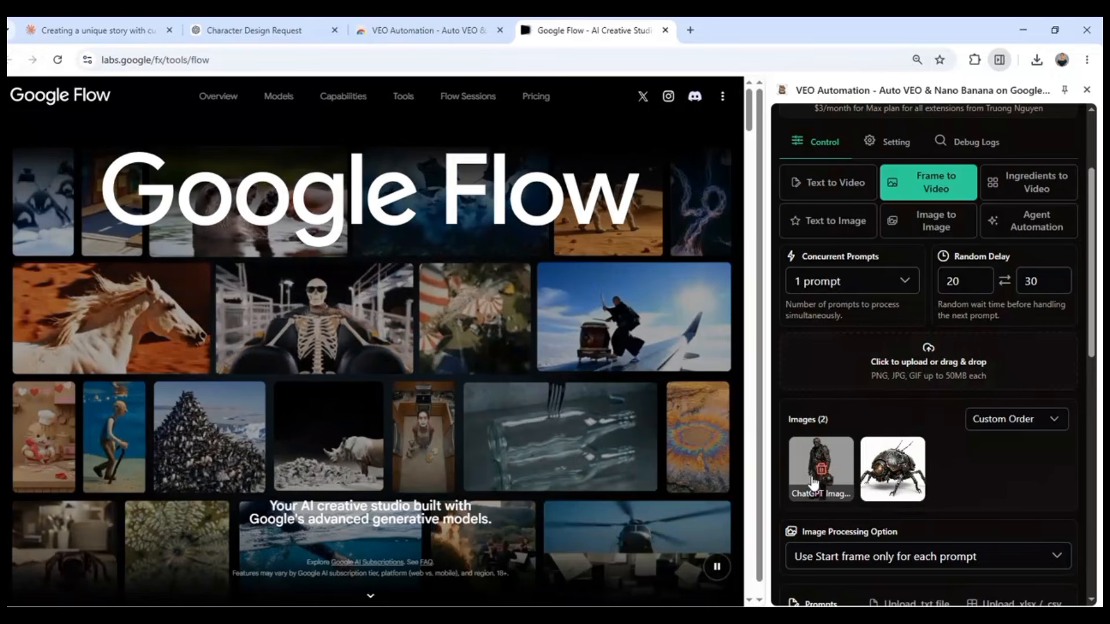
Step: Switch to the Claude chat and select all the visual prompts in Section 2, through the final epic wide shot
{"action": "left_click", "coordinate": [91, 31]}
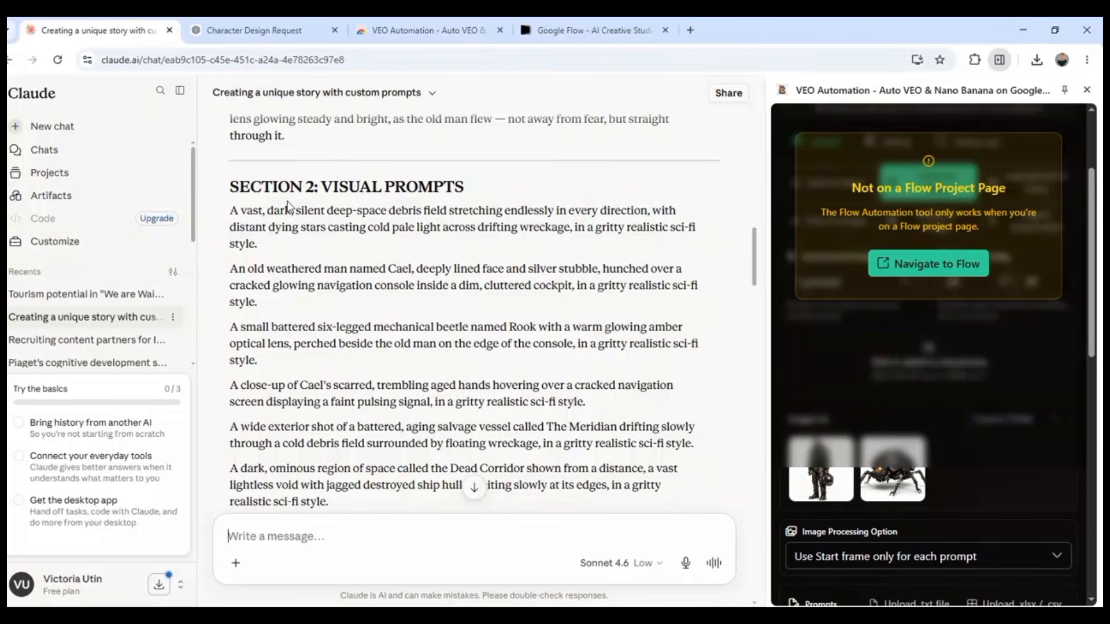
{"action": "scroll", "coordinate": [287, 205], "scroll_direction": "down", "scroll_amount": 1}
{"action": "scroll", "coordinate": [288, 200], "scroll_direction": "down", "scroll_amount": 2}
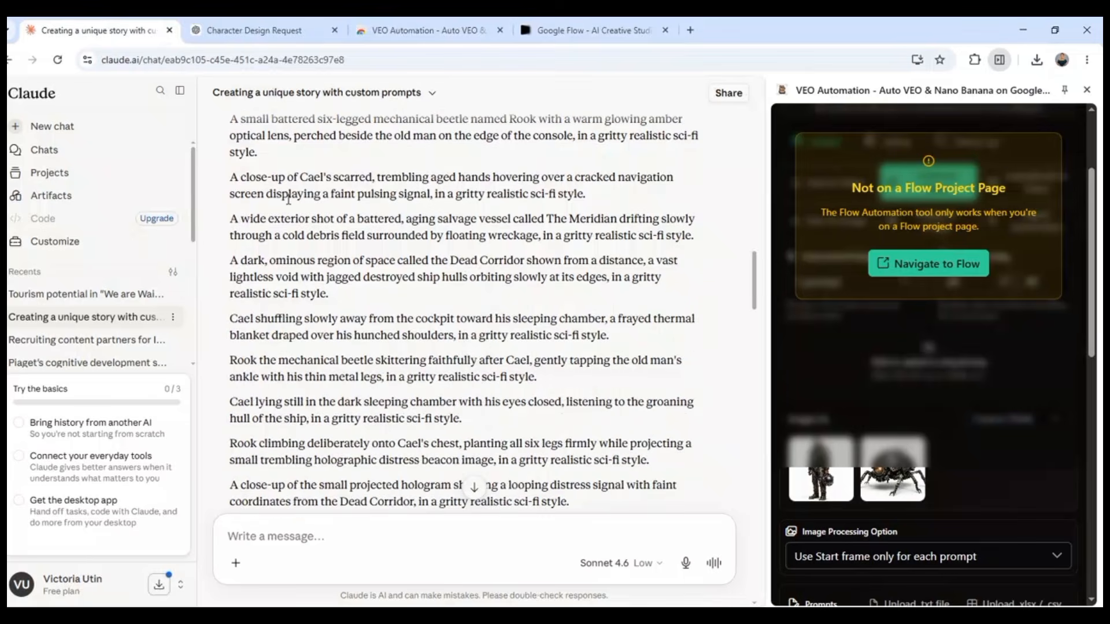
{"action": "scroll", "coordinate": [289, 200], "scroll_direction": "down", "scroll_amount": 2}
{"action": "scroll", "coordinate": [289, 200], "scroll_direction": "down", "scroll_amount": 6}
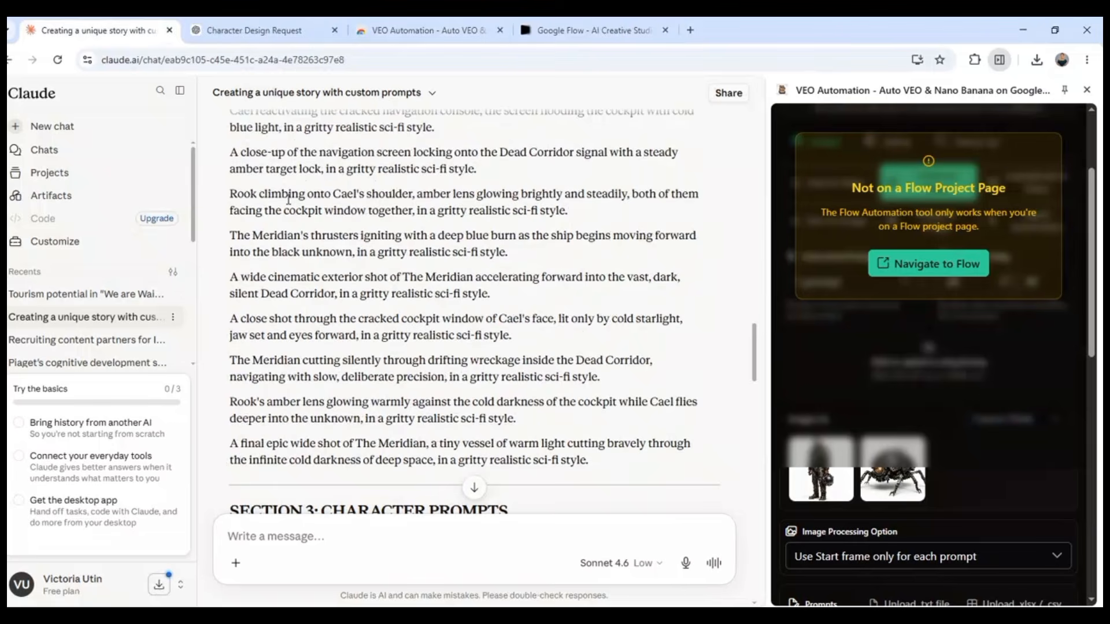
{"action": "left_click", "coordinate": [587, 460], "text": "shift"}
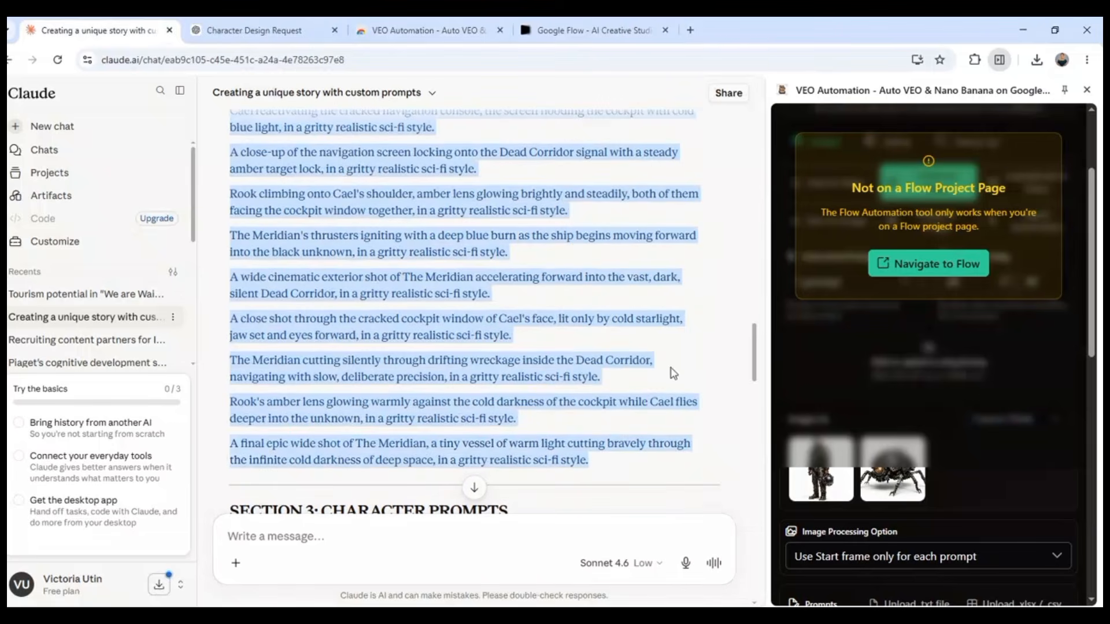
Step: Return to the Google Flow page and paste the copied Section 2 visual prompts into VEO Automation's prompt box
{"action": "left_click", "coordinate": [844, 321]}
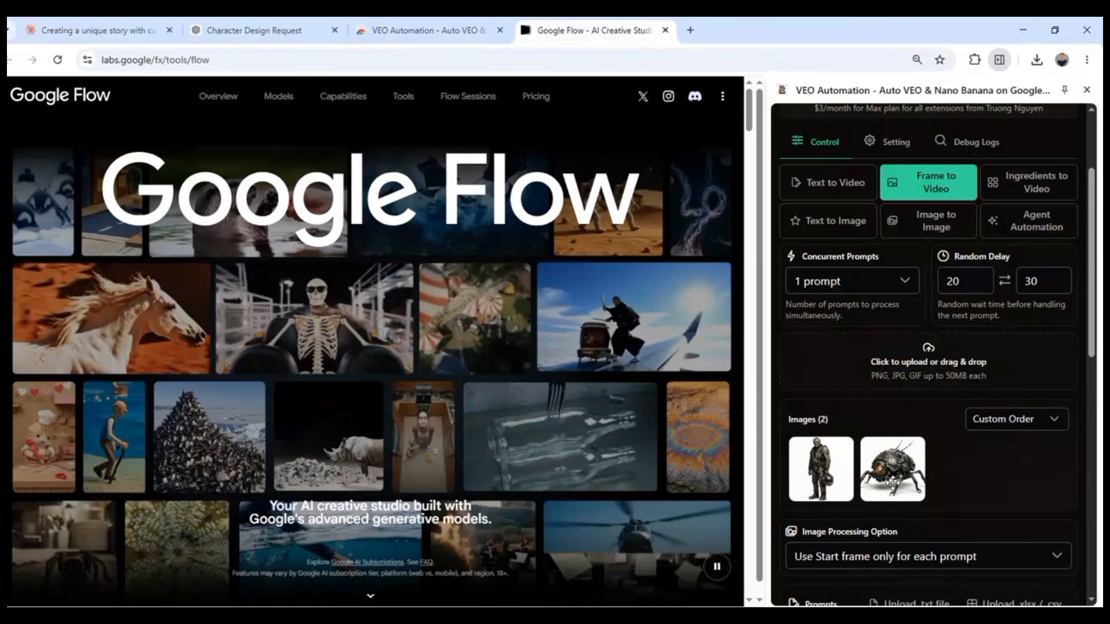
{"action": "scroll", "coordinate": [893, 485], "scroll_direction": "down", "scroll_amount": 3}
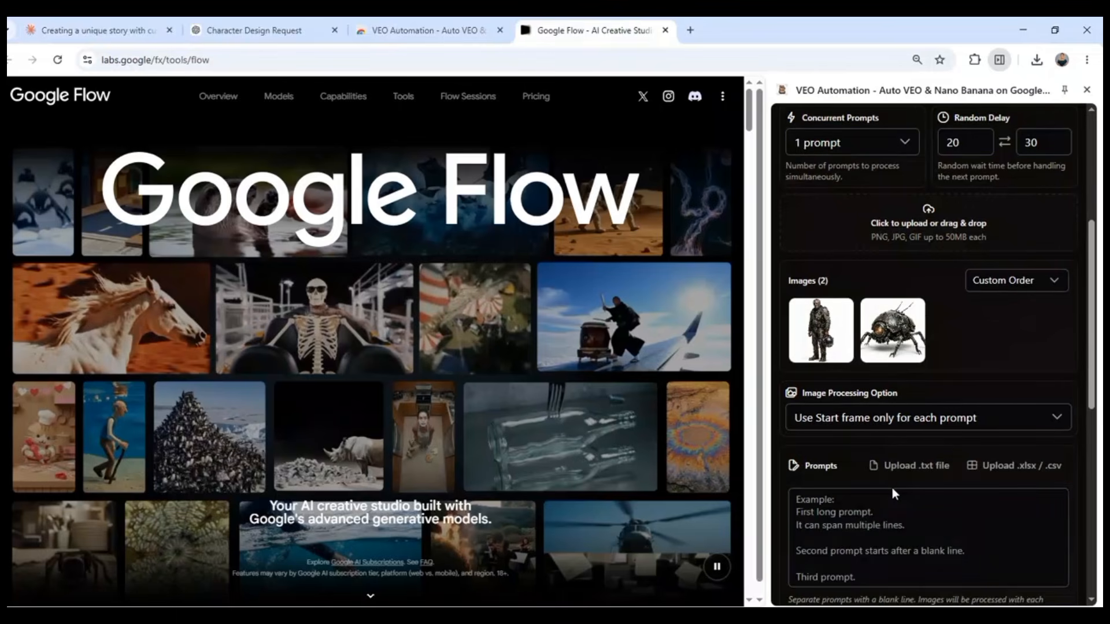
{"action": "scroll", "coordinate": [892, 489], "scroll_direction": "down", "scroll_amount": 4}
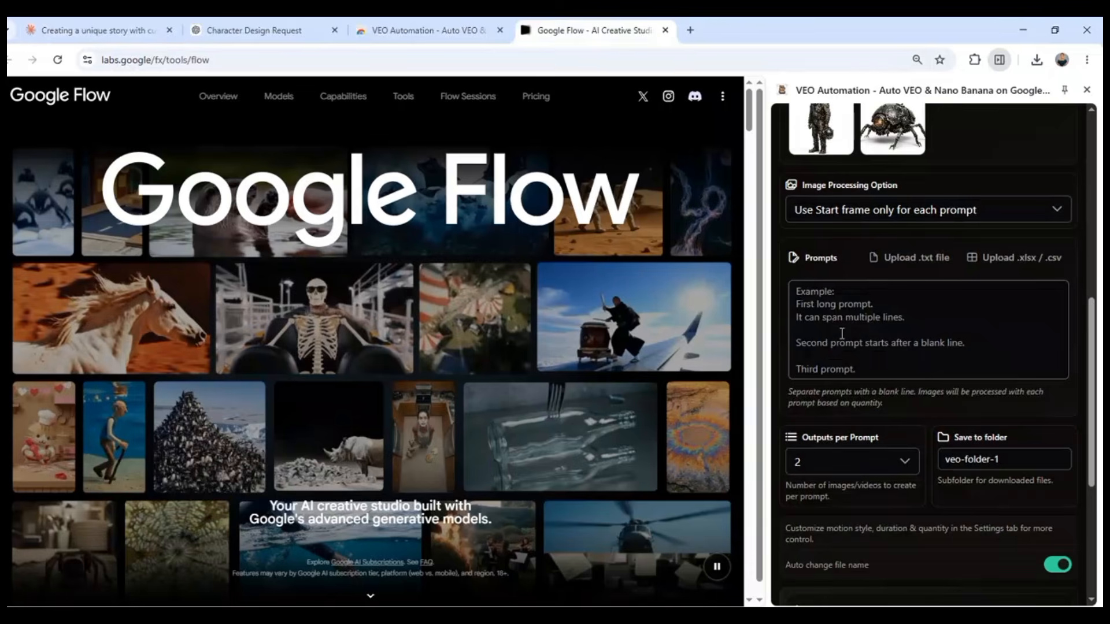
{"action": "scroll", "coordinate": [841, 334], "scroll_direction": "up", "scroll_amount": 1}
{"action": "left_click", "coordinate": [816, 375]}
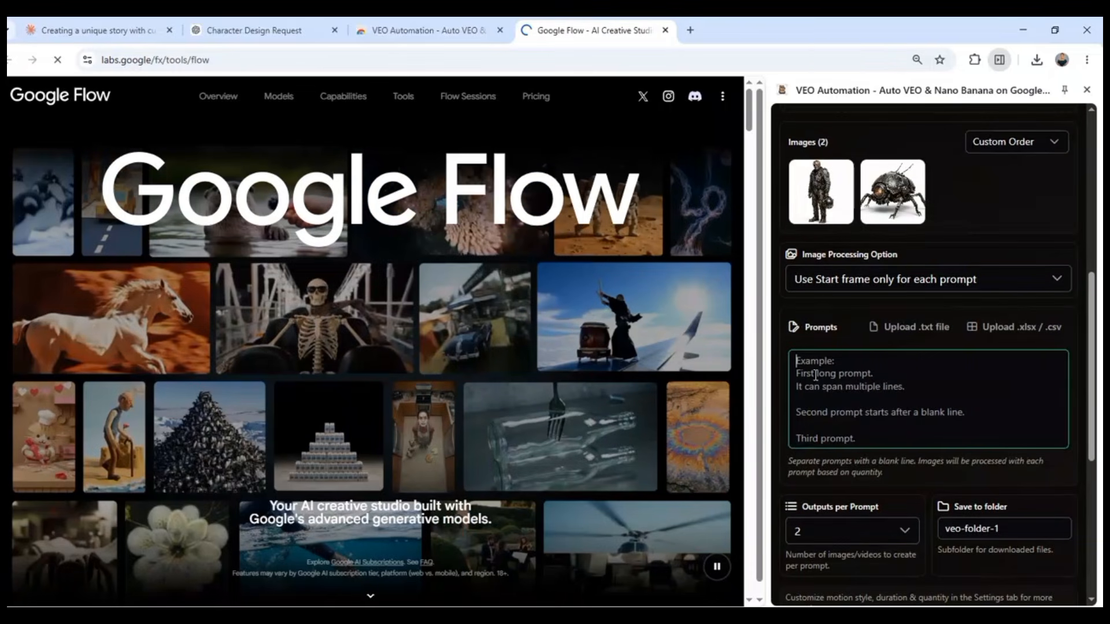
{"action": "key", "text": "ctrl+v"}
Step: Switch VEO Automation to Image to Image mode and review its per-prompt image mode, outputs, folder and queue settings
{"action": "scroll", "coordinate": [975, 314], "scroll_direction": "up", "scroll_amount": 5}
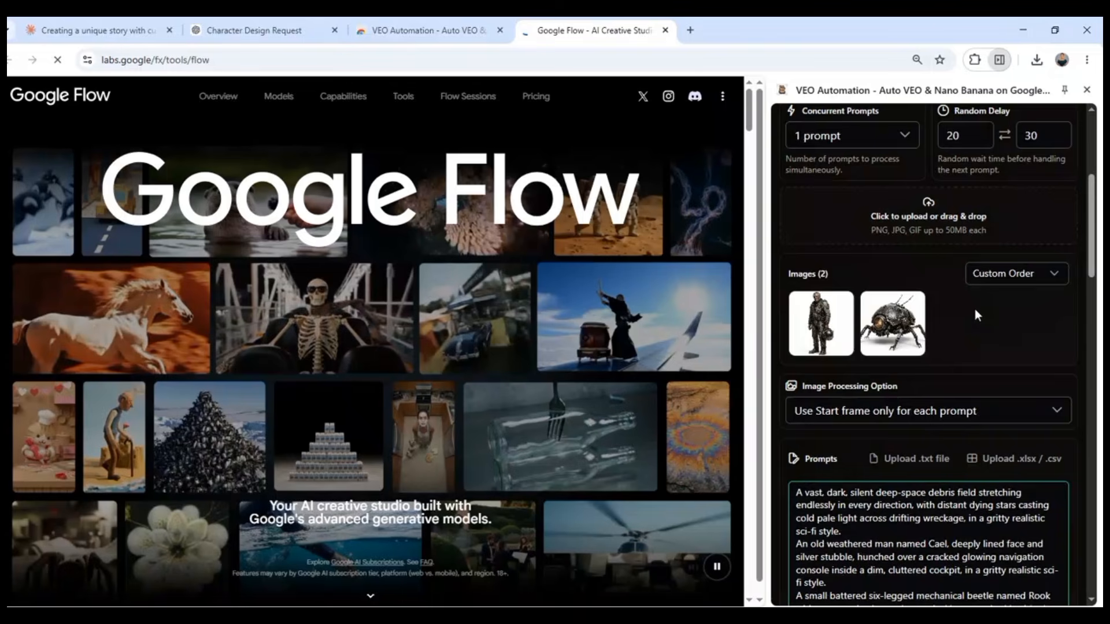
{"action": "scroll", "coordinate": [975, 309], "scroll_direction": "down", "scroll_amount": 3}
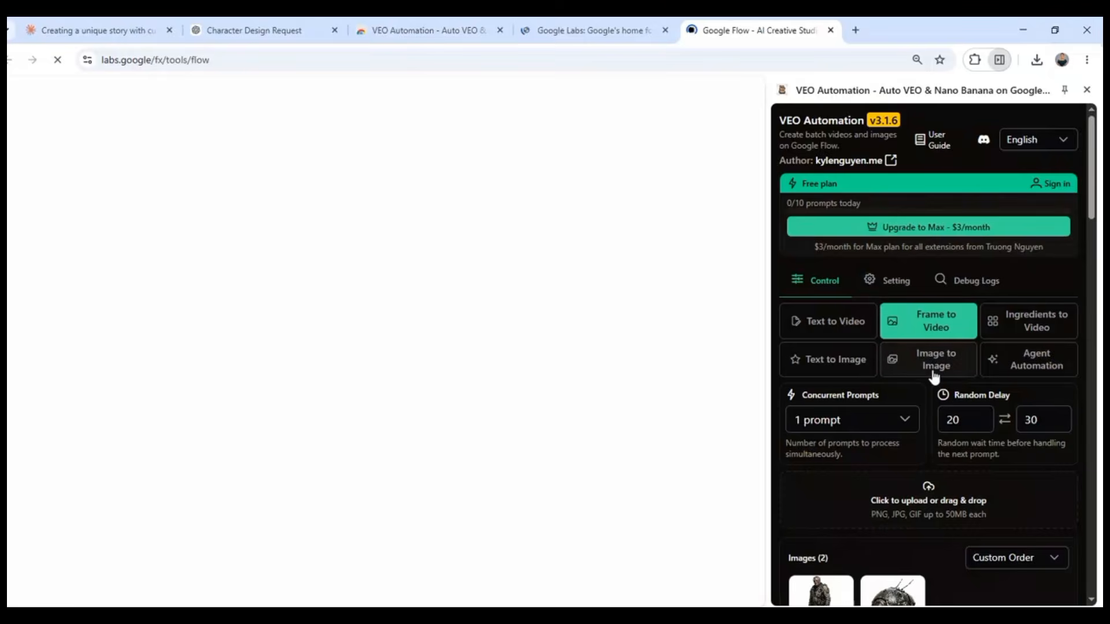
{"action": "left_click", "coordinate": [937, 364]}
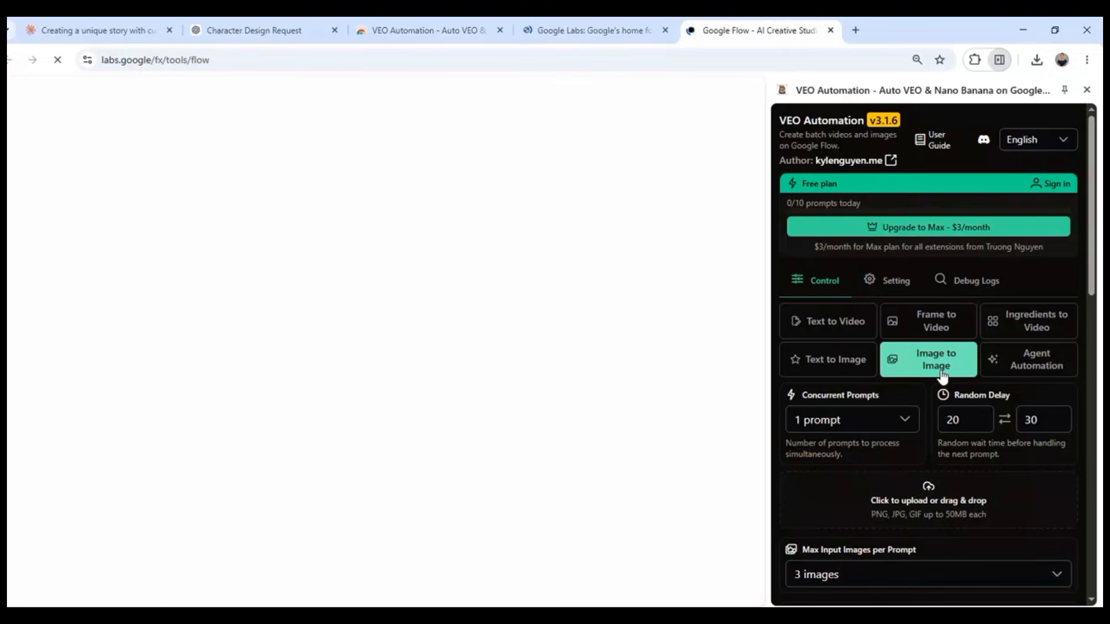
{"action": "scroll", "coordinate": [912, 520], "scroll_direction": "down", "scroll_amount": 10}
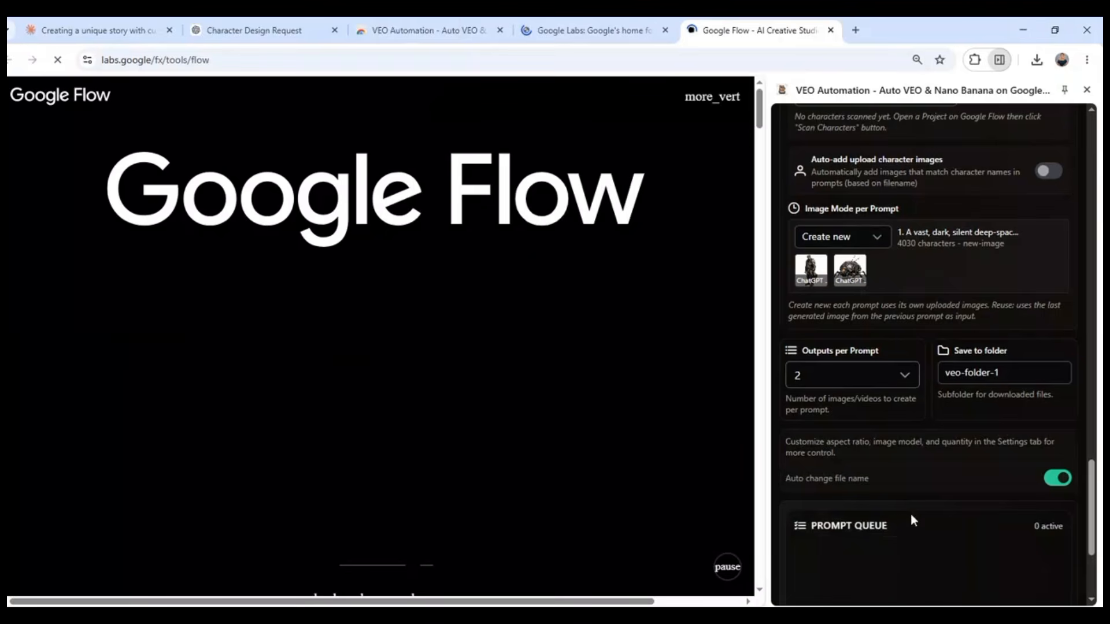
{"action": "scroll", "coordinate": [910, 515], "scroll_direction": "down", "scroll_amount": 3}
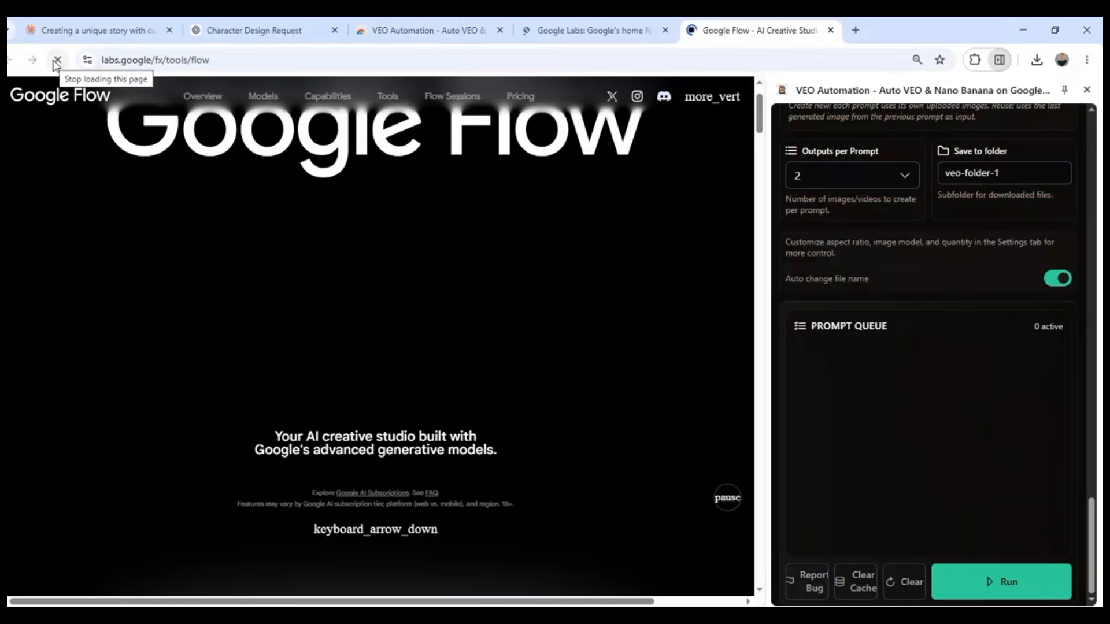
{"action": "scroll", "coordinate": [883, 231], "scroll_direction": "up", "scroll_amount": 4}
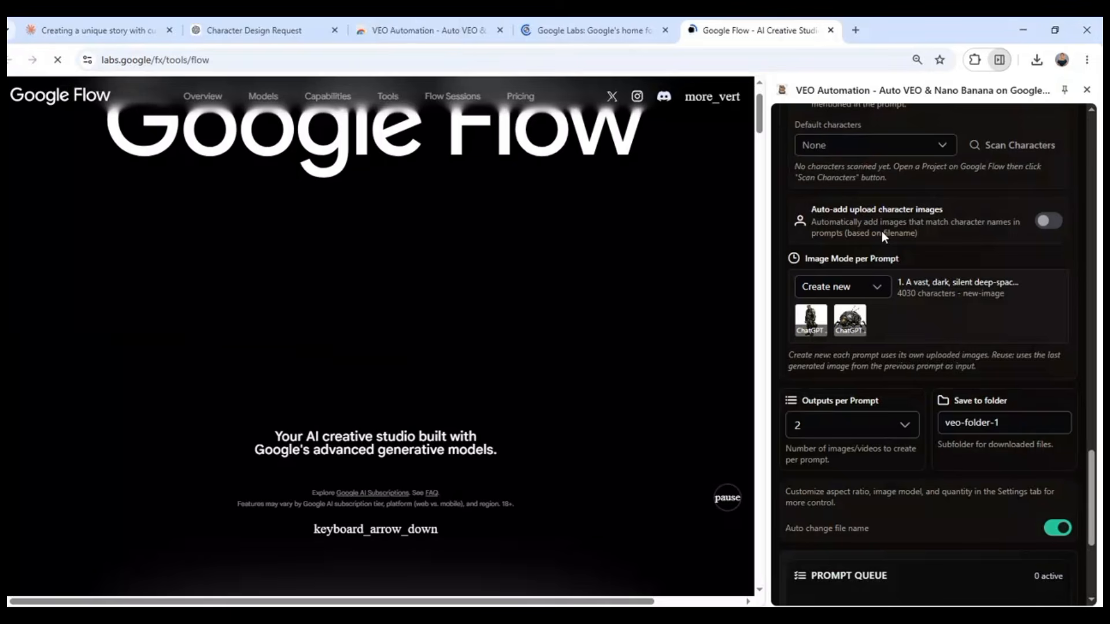
{"action": "scroll", "coordinate": [882, 234], "scroll_direction": "up", "scroll_amount": 1}
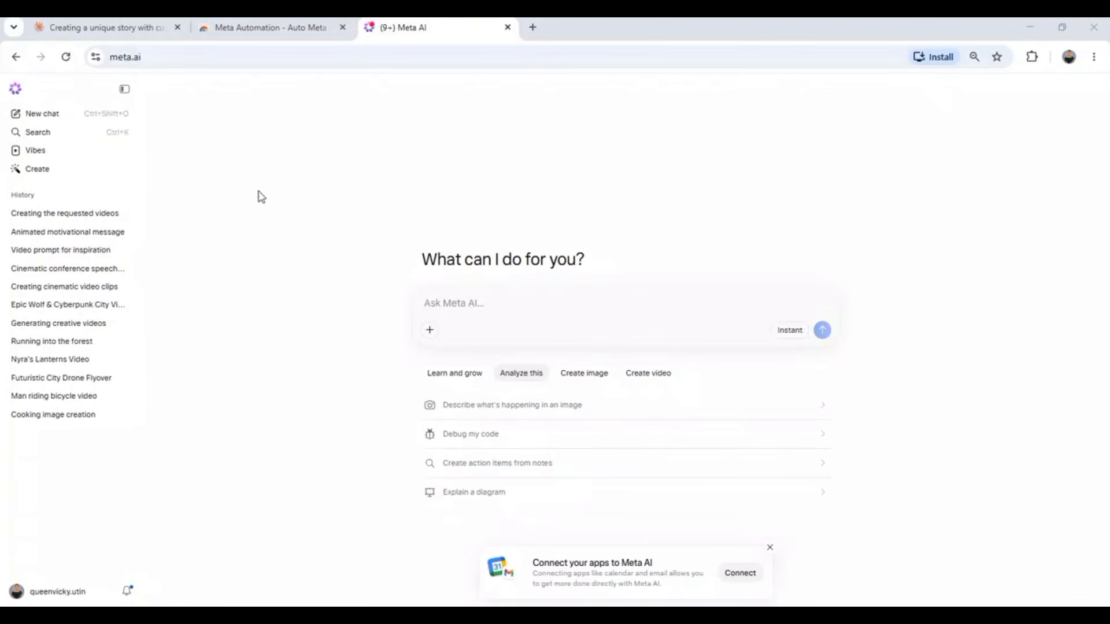
Step: View Meta Automation's Chrome Web Store page, check it among the installed extensions, and launch it on meta.ai
{"action": "left_click", "coordinate": [256, 33]}
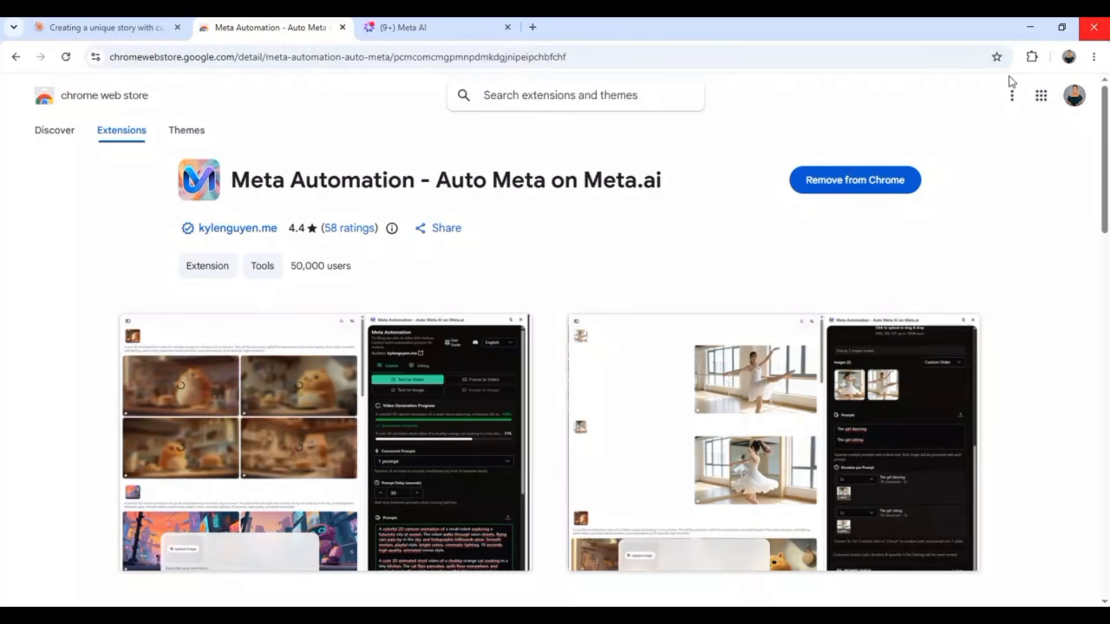
{"action": "left_click", "coordinate": [1032, 57]}
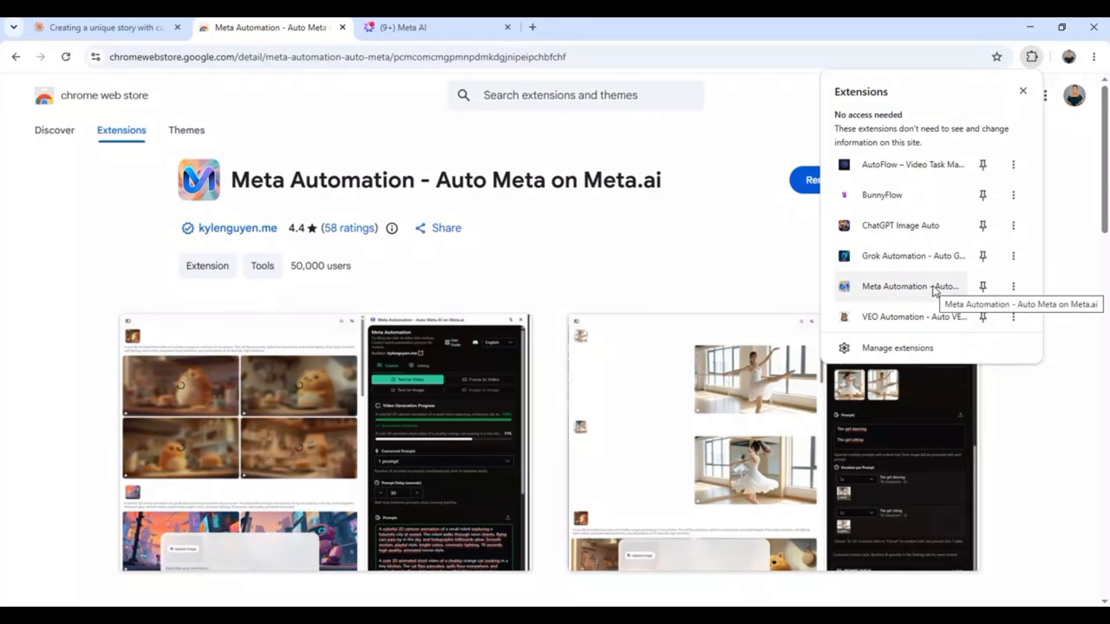
{"action": "left_click", "coordinate": [438, 39]}
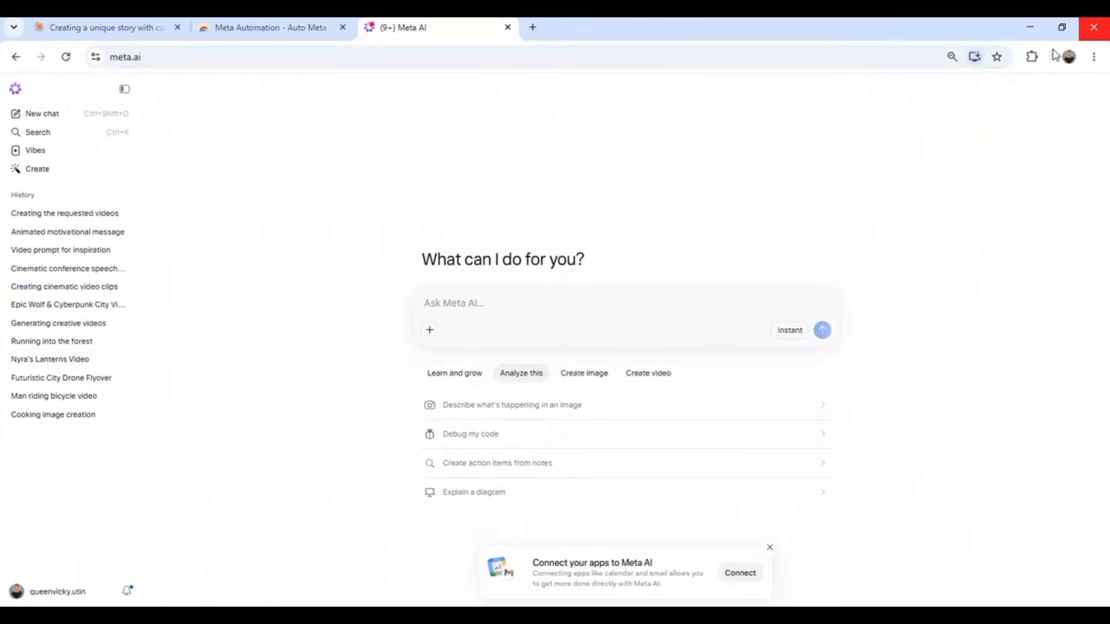
{"action": "left_click", "coordinate": [1032, 58]}
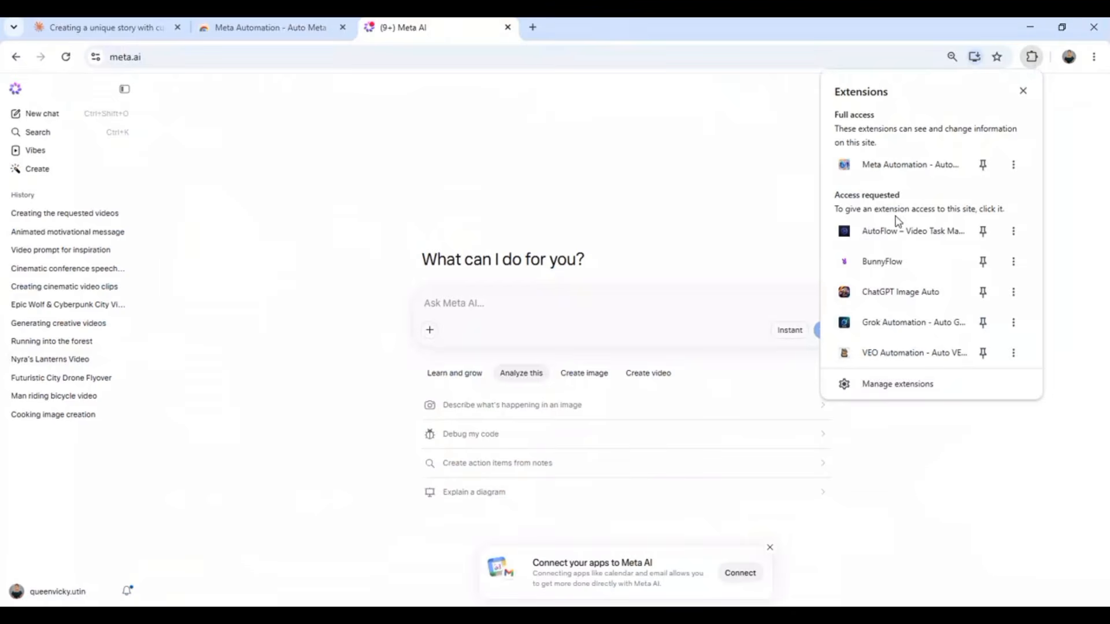
{"action": "left_click", "coordinate": [913, 167]}
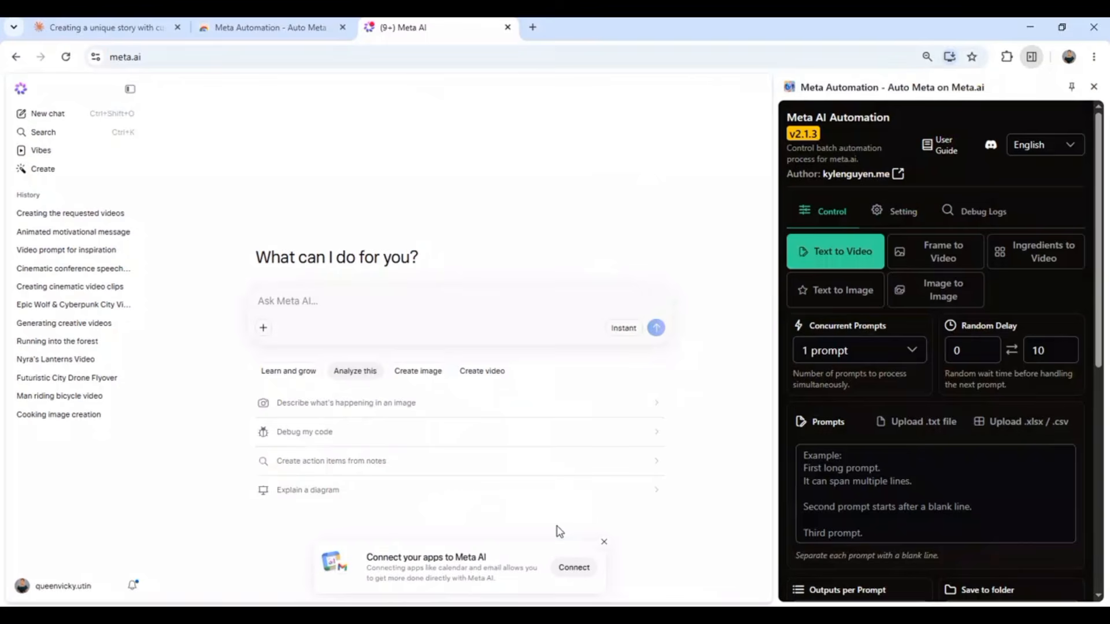
Step: Switch to the Claude chat and select all the Section 4 cinematic video prompts, through the epic final pull-back
{"action": "left_click", "coordinate": [57, 30]}
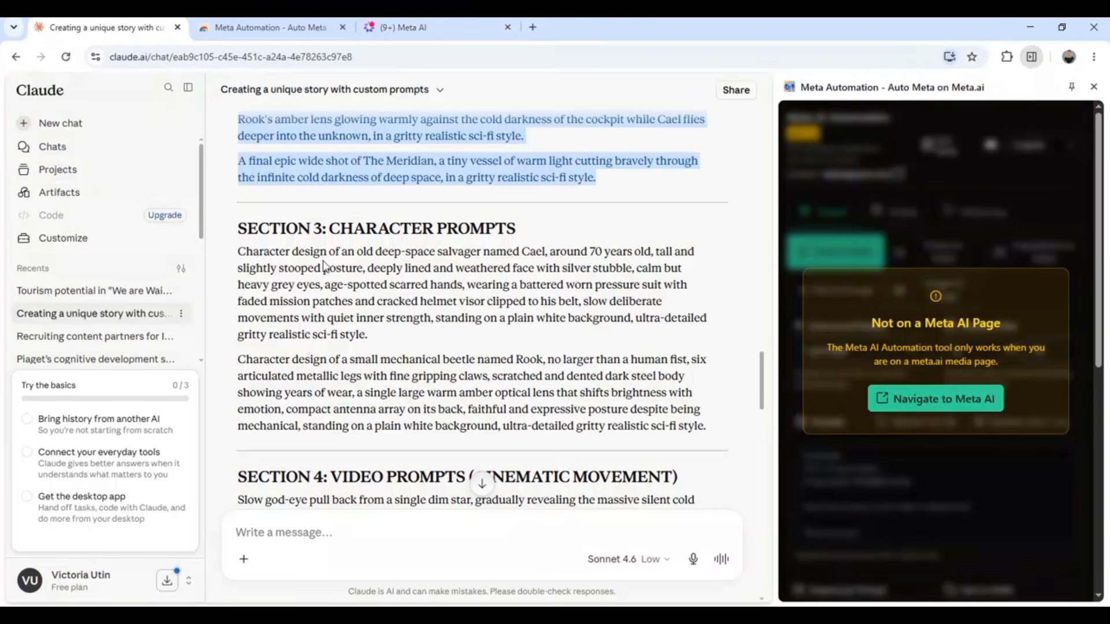
{"action": "scroll", "coordinate": [324, 267], "scroll_direction": "down", "scroll_amount": 4}
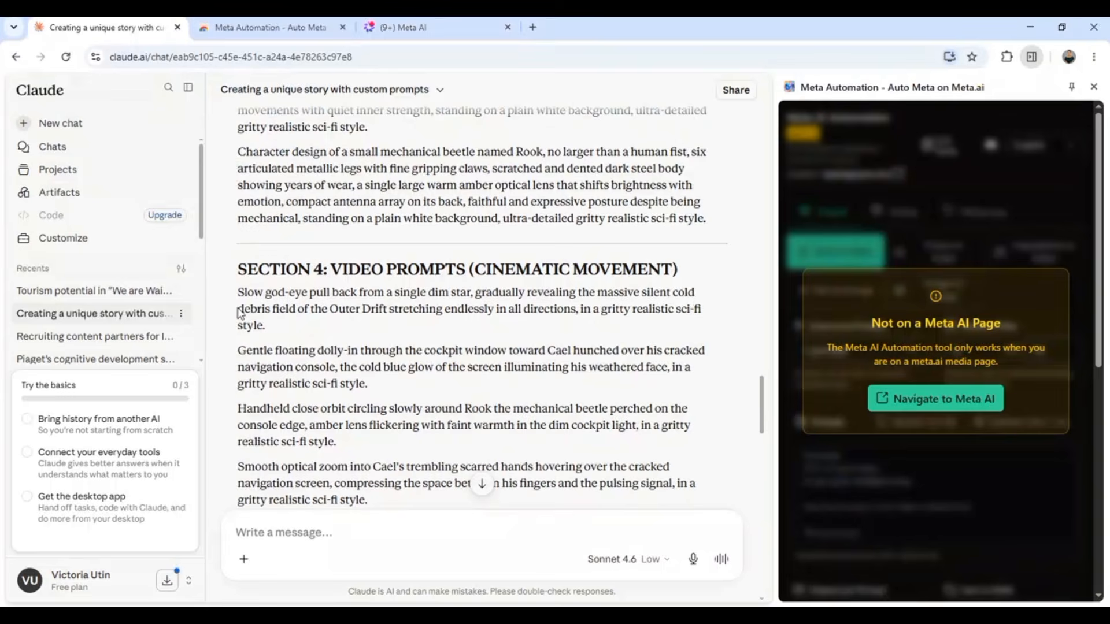
{"action": "scroll", "coordinate": [243, 271], "scroll_direction": "down", "scroll_amount": 1}
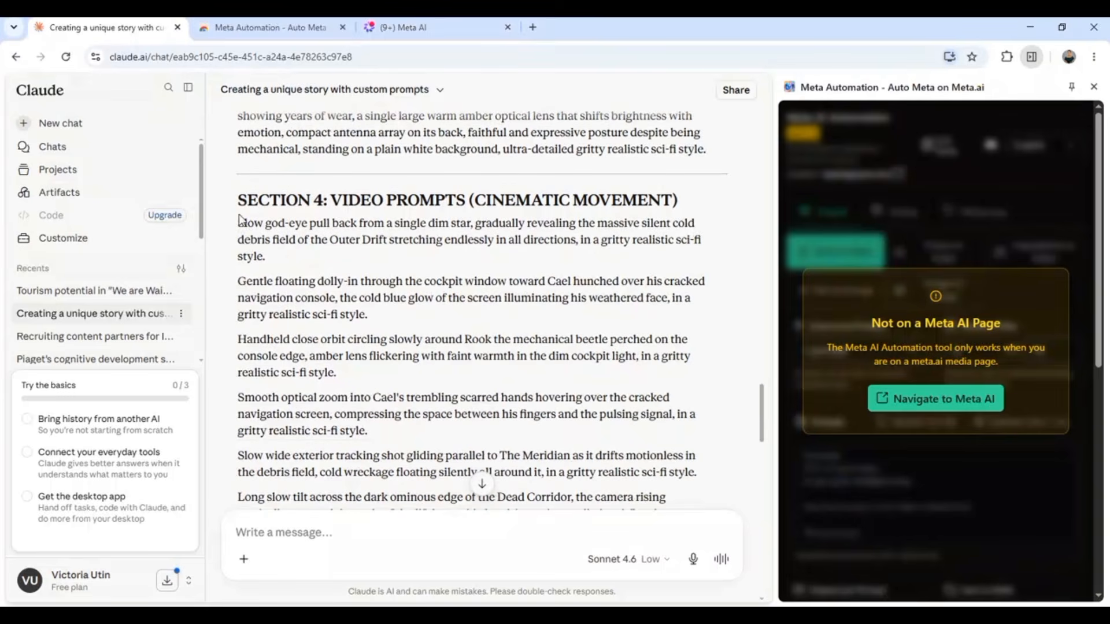
{"action": "left_click_drag", "start_coordinate": [240, 220], "coordinate": [653, 292]}
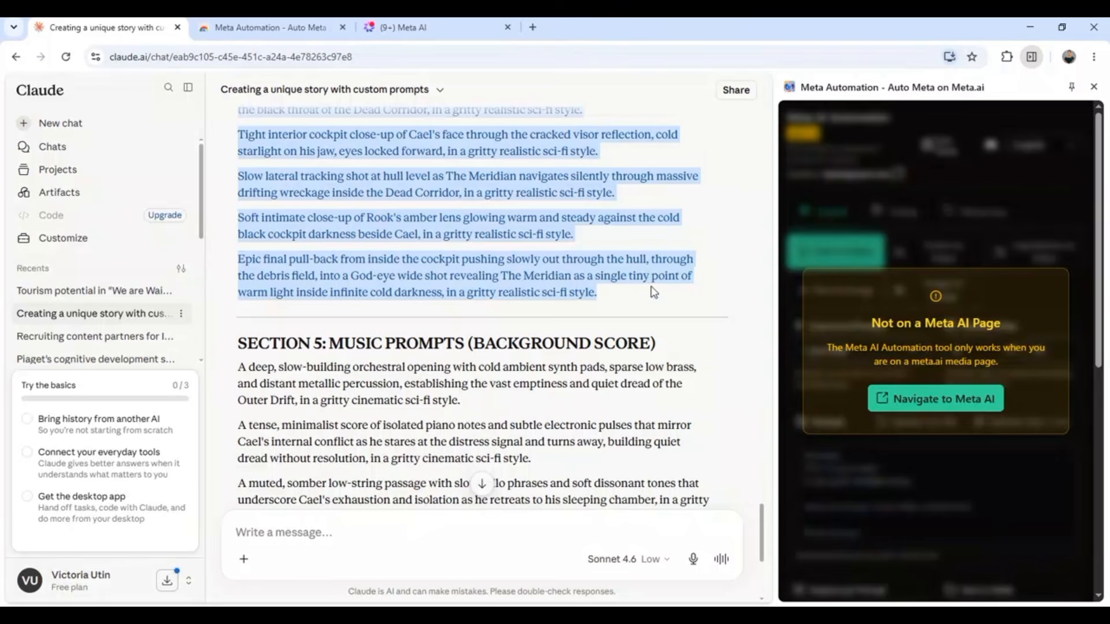
Step: Go back to Meta AI, choose Frame to Video mode, and upload the astronaut and beetle character images from Downloads
{"action": "left_click", "coordinate": [928, 401]}
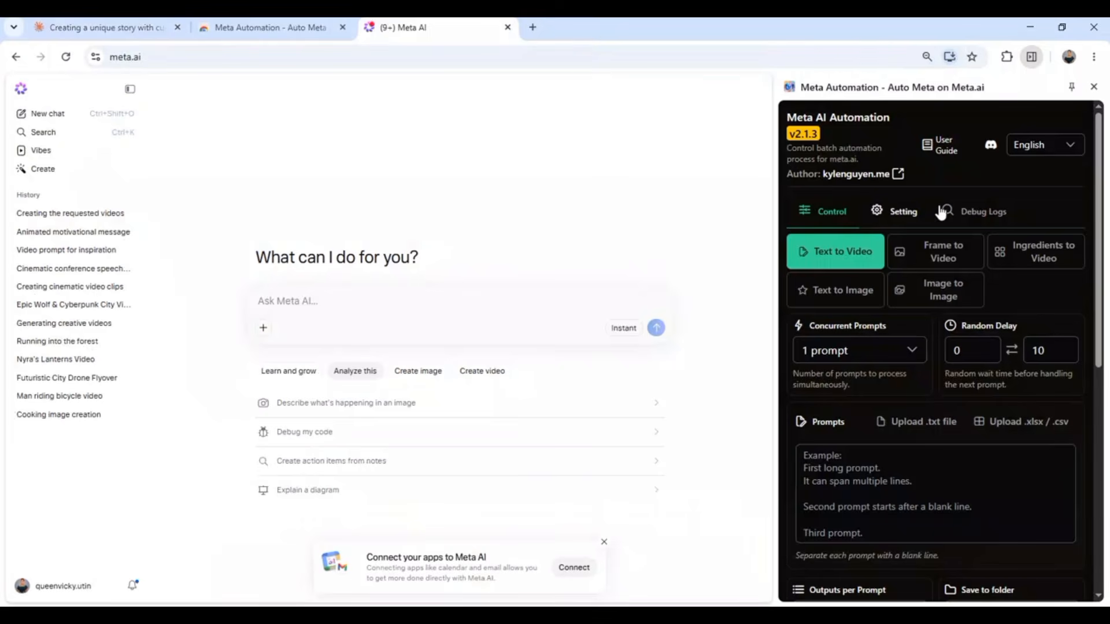
{"action": "left_click", "coordinate": [939, 254]}
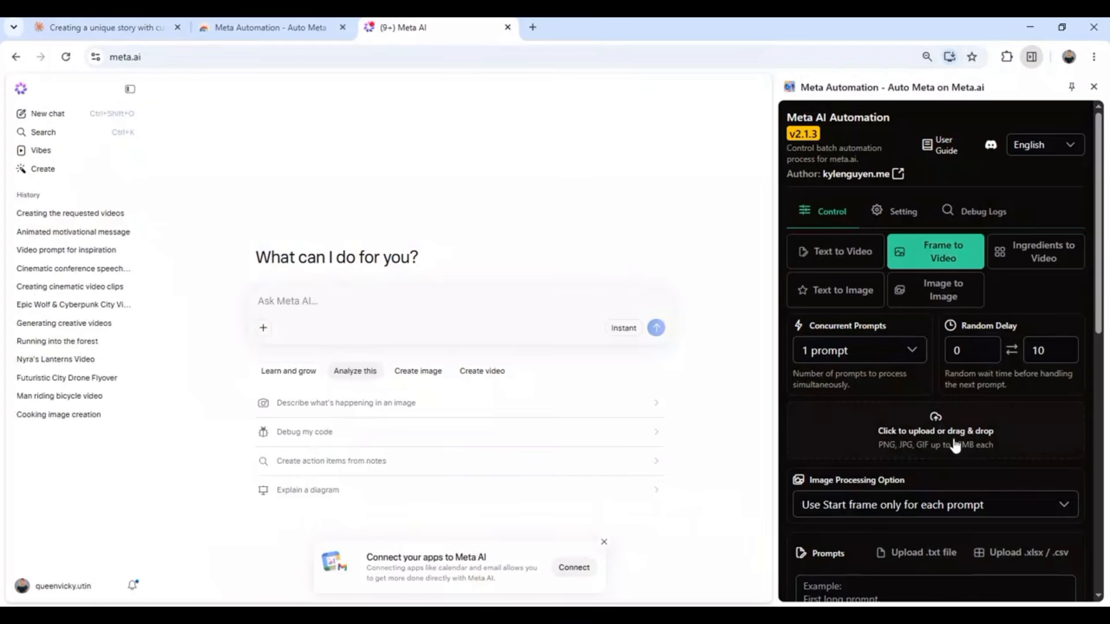
{"action": "left_click", "coordinate": [936, 425]}
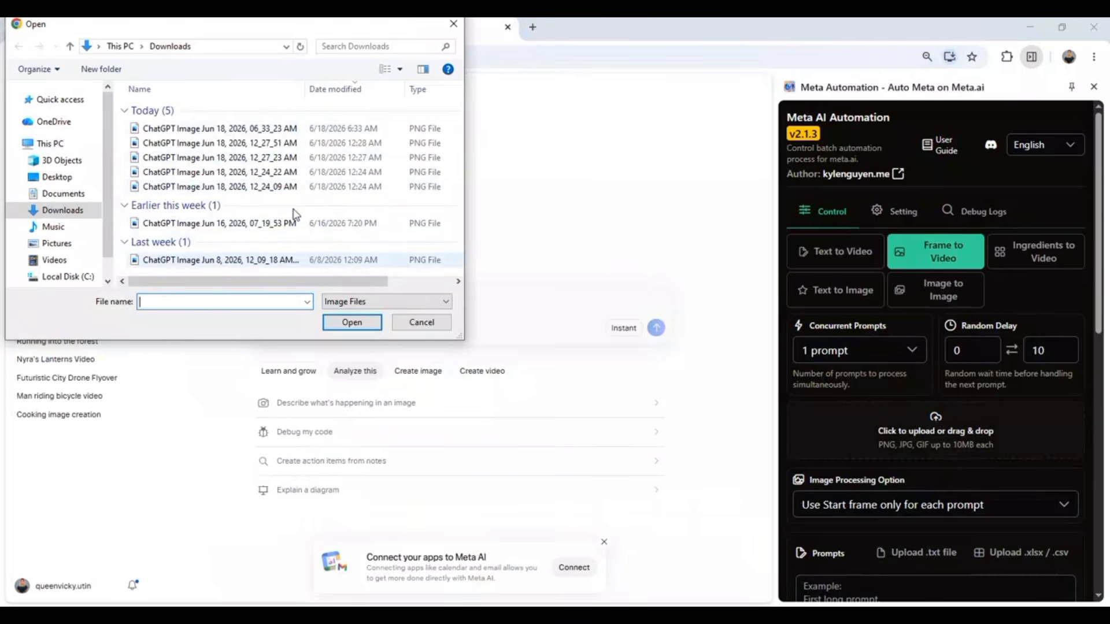
{"action": "left_click", "coordinate": [316, 172]}
{"action": "left_click", "coordinate": [317, 186], "text": "shift"}
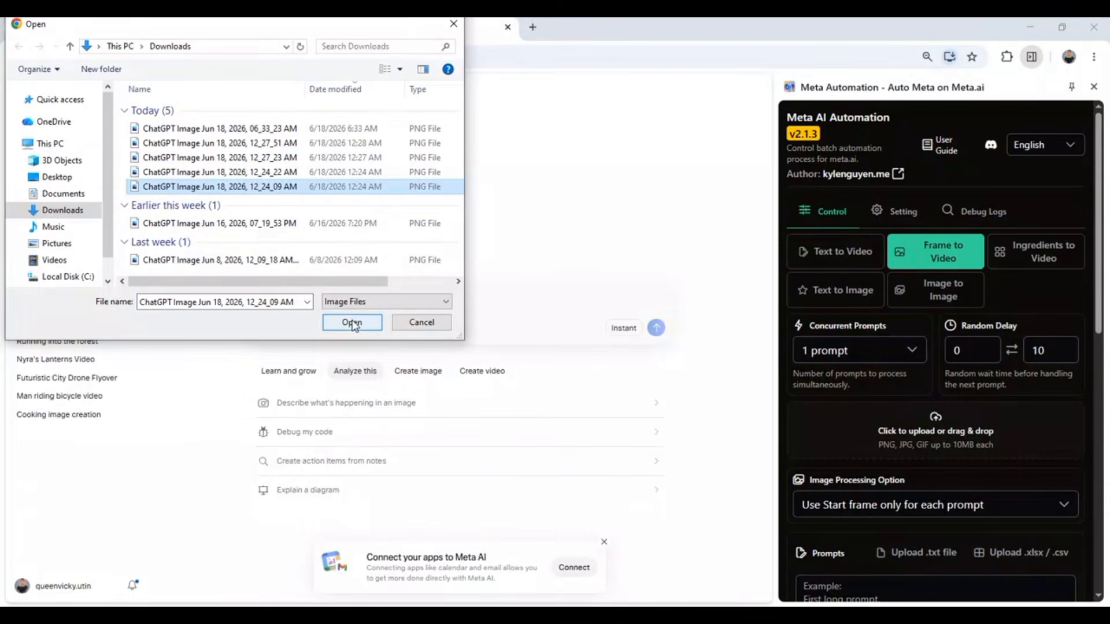
{"action": "left_click", "coordinate": [352, 322]}
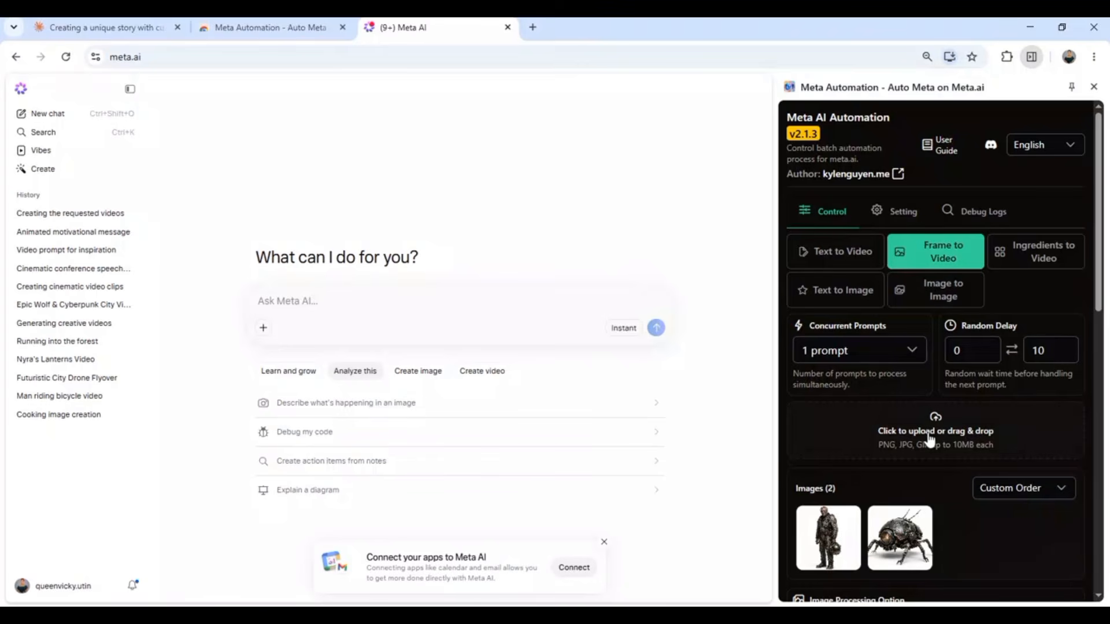
Step: Paste the Section 4 video prompts into Meta Automation's prompt box
{"action": "scroll", "coordinate": [928, 436], "scroll_direction": "down", "scroll_amount": 5}
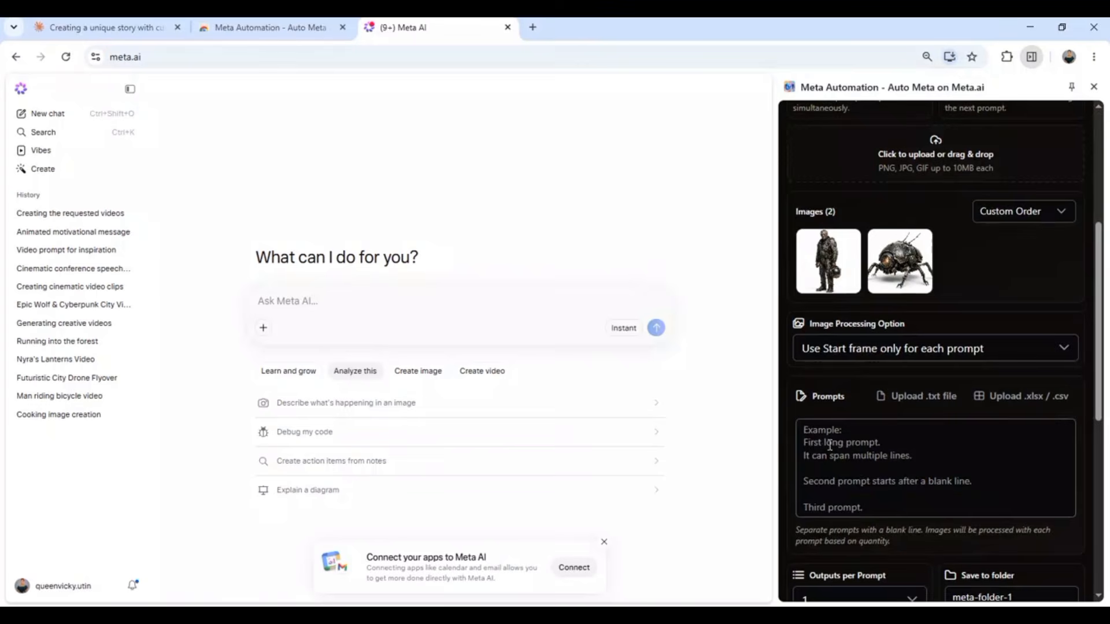
{"action": "left_click", "coordinate": [829, 445]}
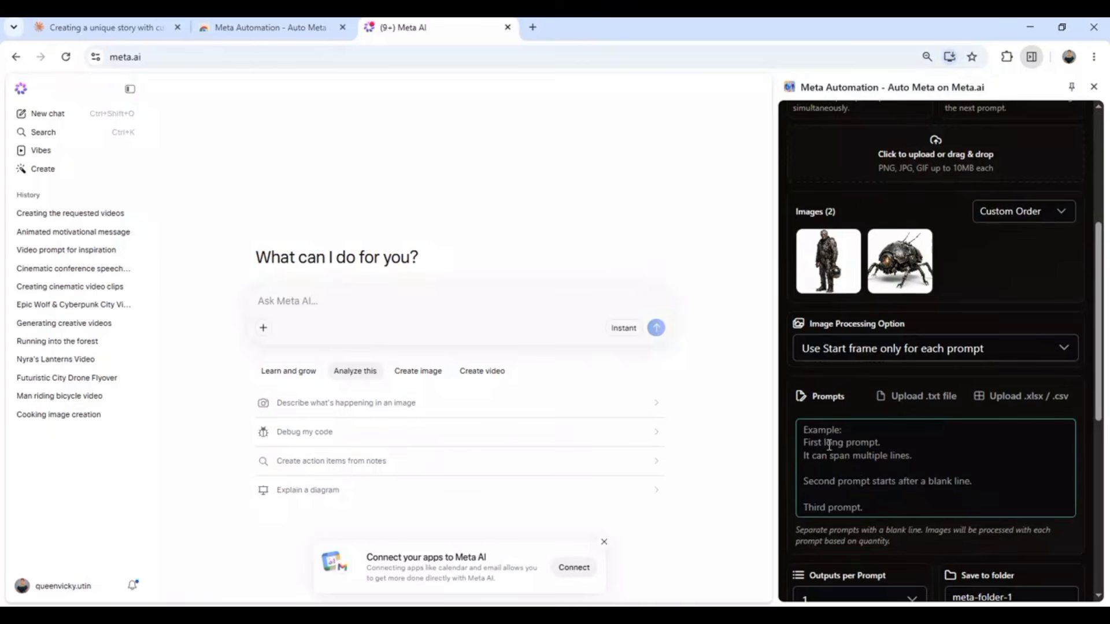
{"action": "key", "text": "ctrl+v"}
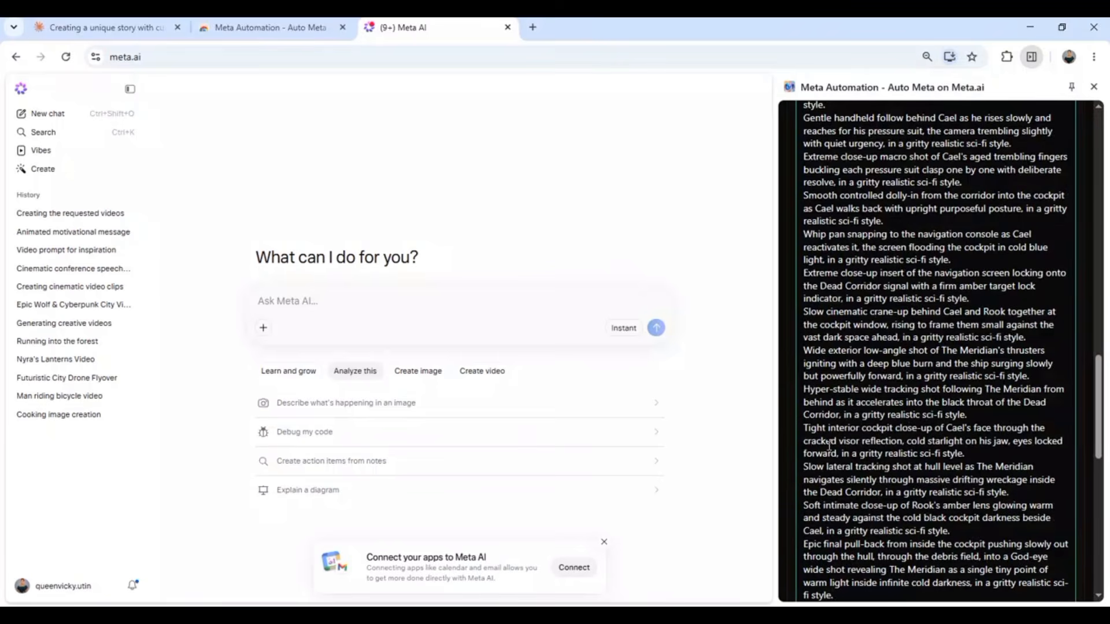
{"action": "scroll", "coordinate": [887, 438], "scroll_direction": "down", "scroll_amount": 5}
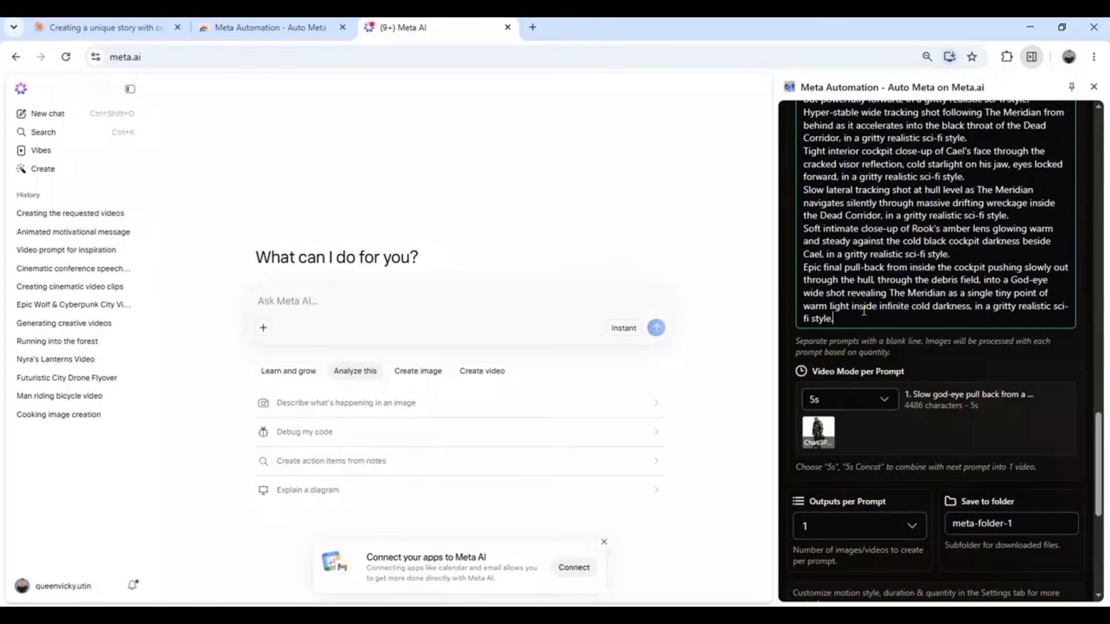
Step: Check the video mode and outputs options, keeping 5s and 1 output per prompt, then run the batch and review its queue
{"action": "left_click", "coordinate": [882, 400]}
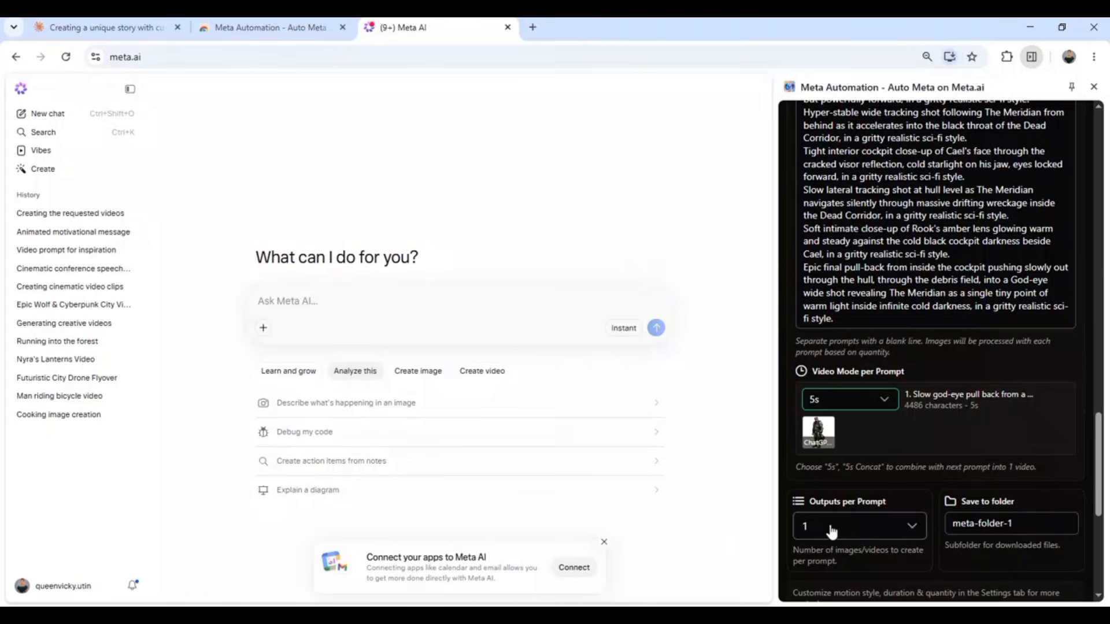
{"action": "left_click", "coordinate": [916, 529]}
{"action": "left_click", "coordinate": [761, 526]}
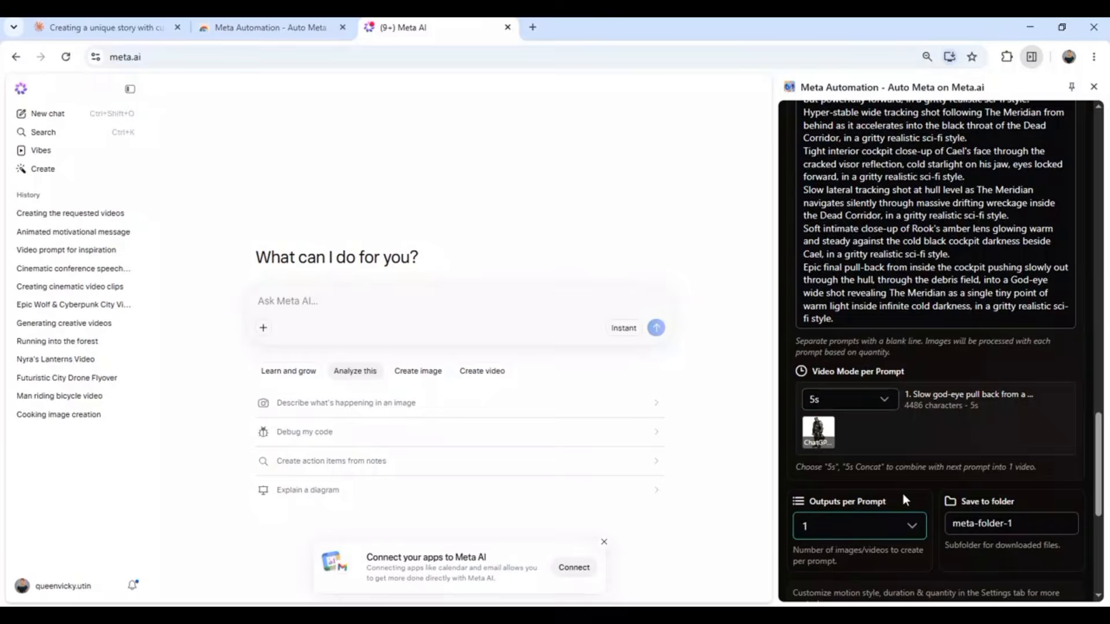
{"action": "scroll", "coordinate": [902, 495], "scroll_direction": "down", "scroll_amount": 3}
{"action": "scroll", "coordinate": [902, 483], "scroll_direction": "down", "scroll_amount": 3}
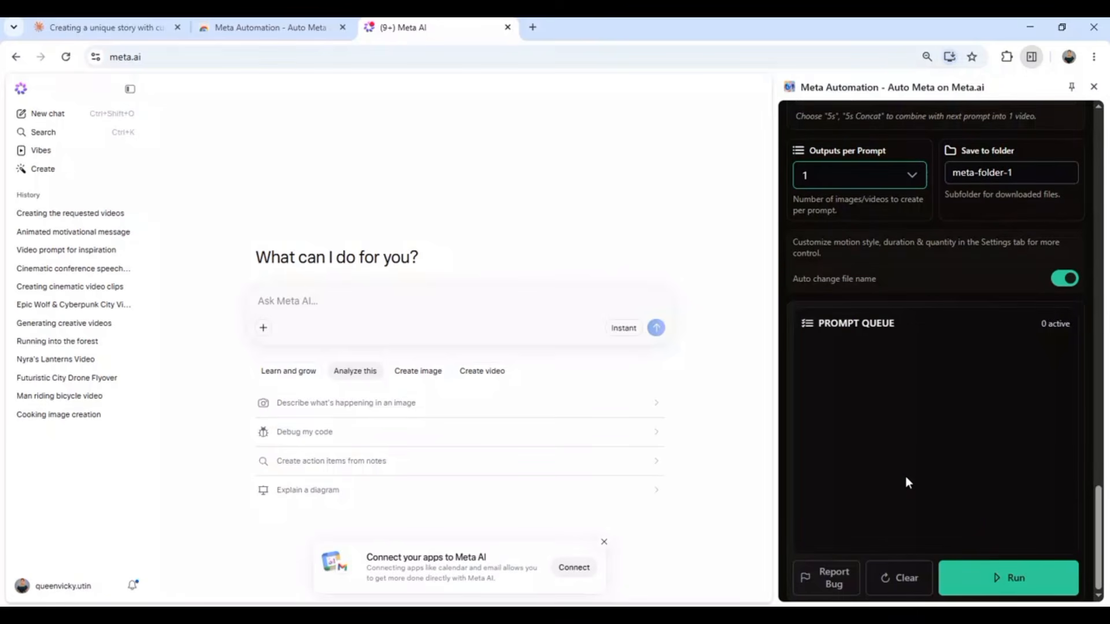
{"action": "left_click", "coordinate": [1009, 581]}
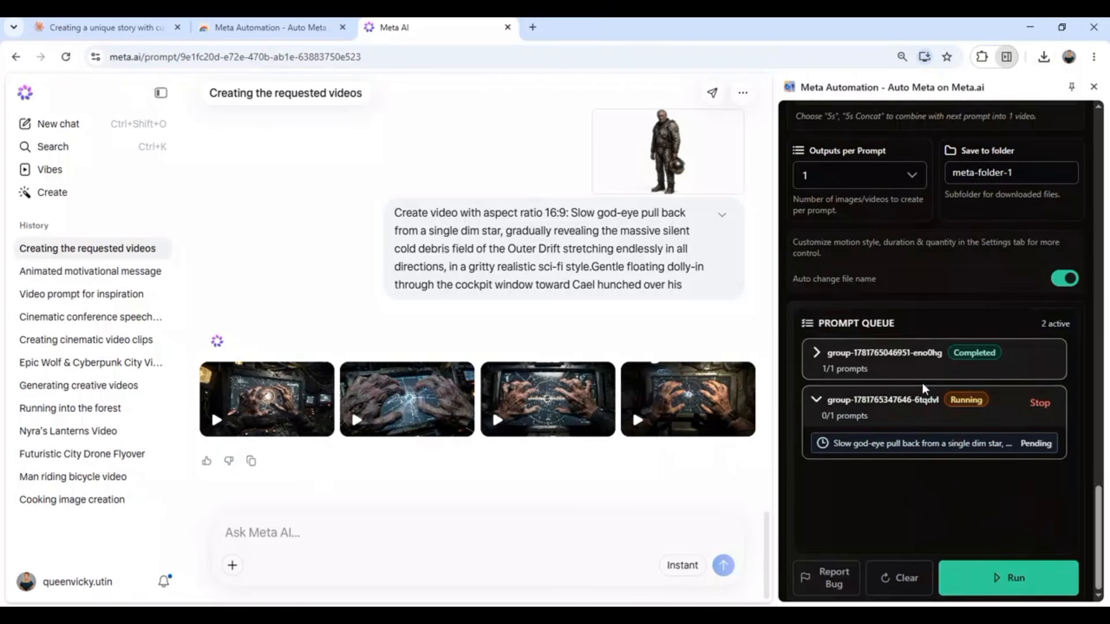
{"action": "scroll", "coordinate": [980, 123], "scroll_direction": "up", "scroll_amount": 6}
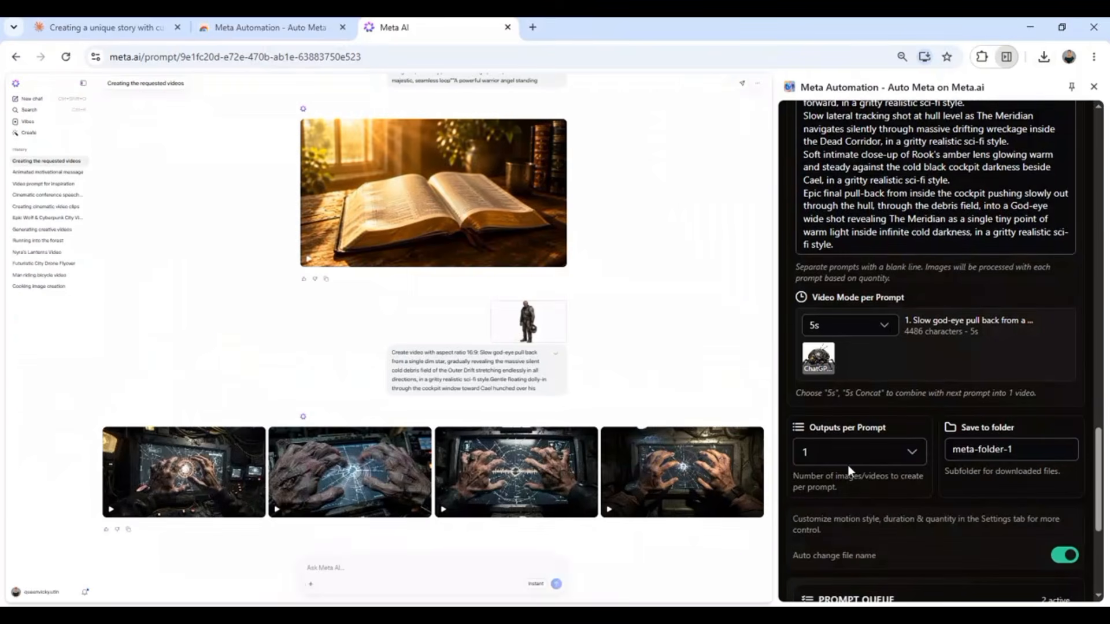
{"action": "scroll", "coordinate": [848, 465], "scroll_direction": "down", "scroll_amount": 2}
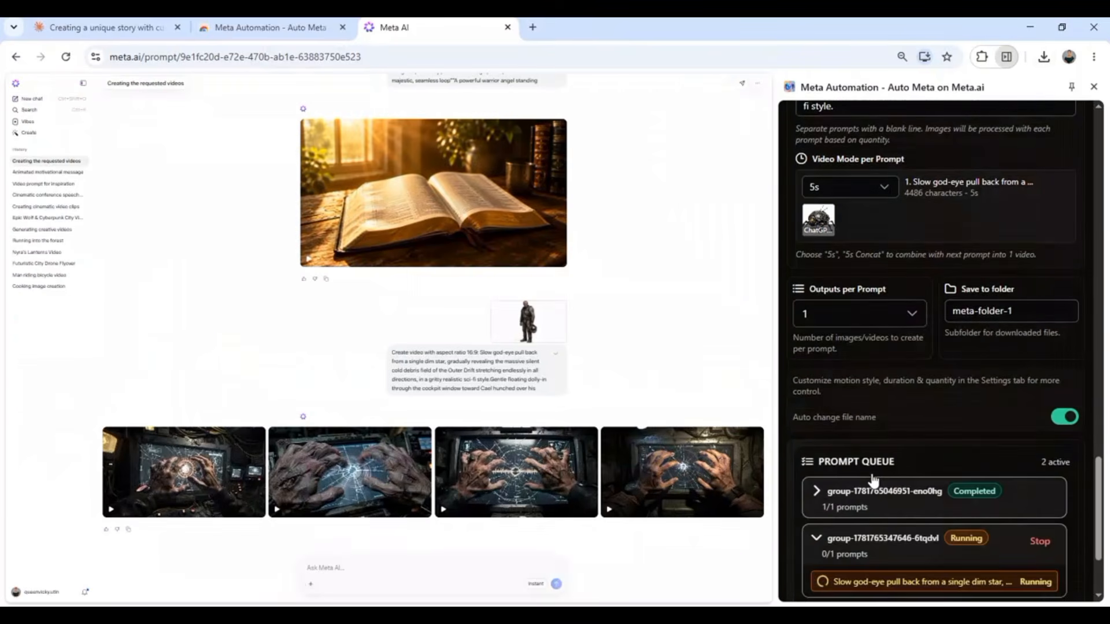
Step: Review the running batch in Meta Automation's prompt queue and check the browser's downloads
{"action": "scroll", "coordinate": [873, 479], "scroll_direction": "down", "scroll_amount": 2}
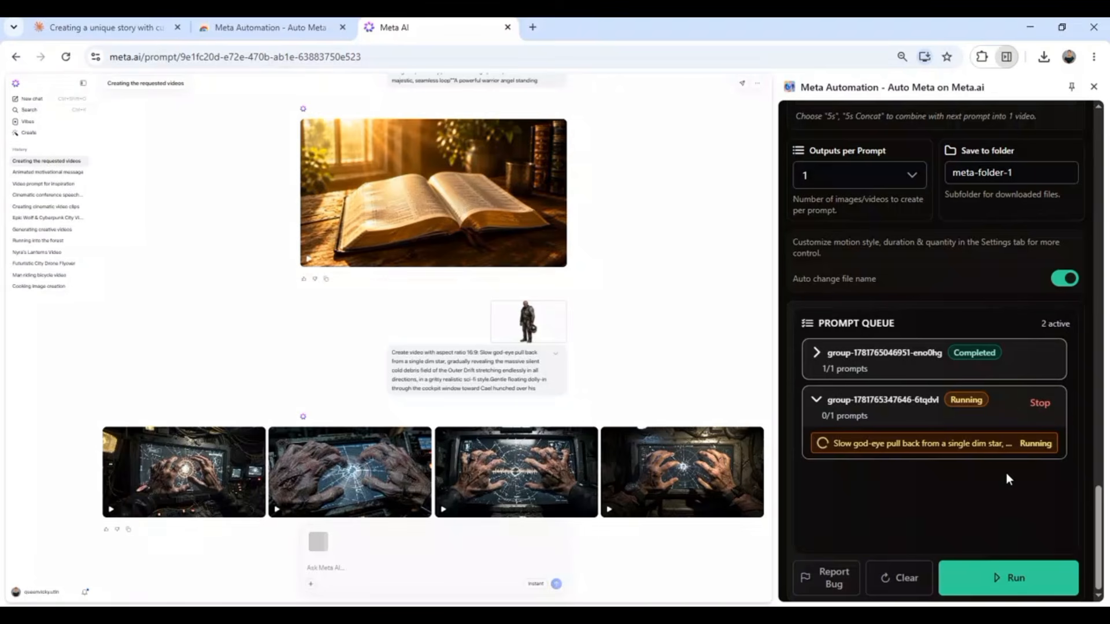
{"action": "left_click", "coordinate": [1044, 62]}
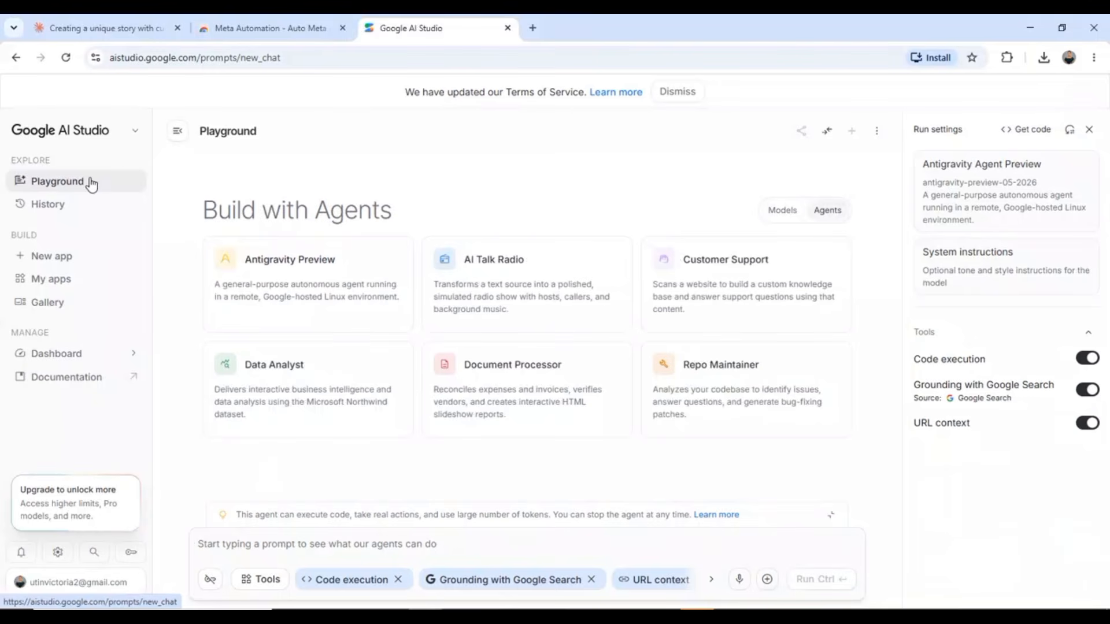
Step: In the Google AI Studio Playground, browse the Speech and Music models and open Gemini 3.1 Flash TTS Preview
{"action": "mouse_move", "coordinate": [128, 215]}
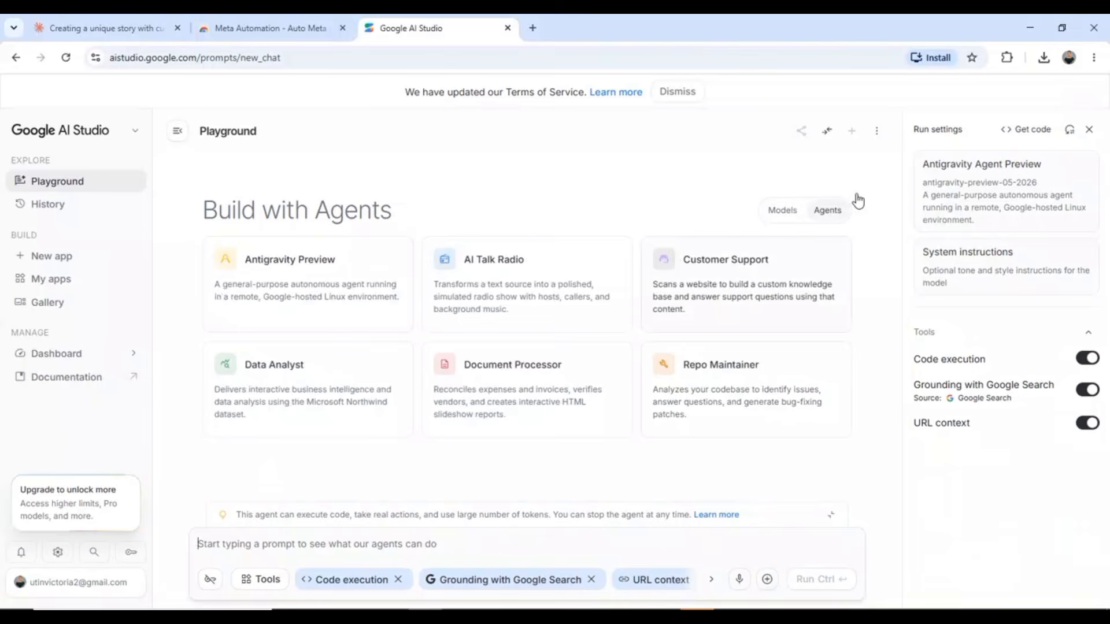
{"action": "left_click", "coordinate": [784, 212]}
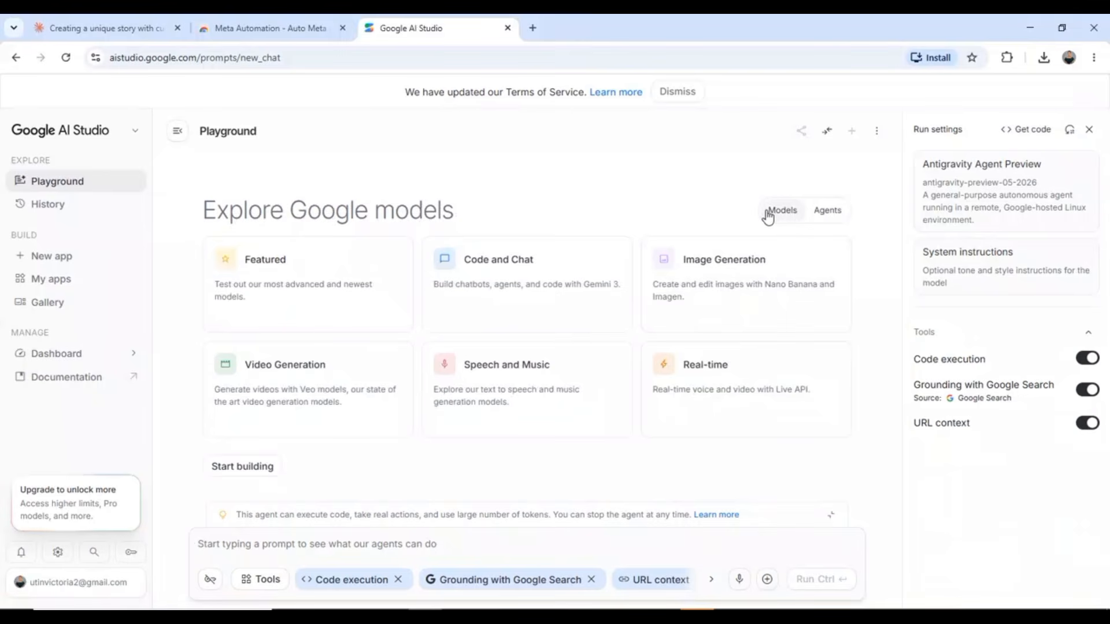
{"action": "left_click", "coordinate": [839, 217]}
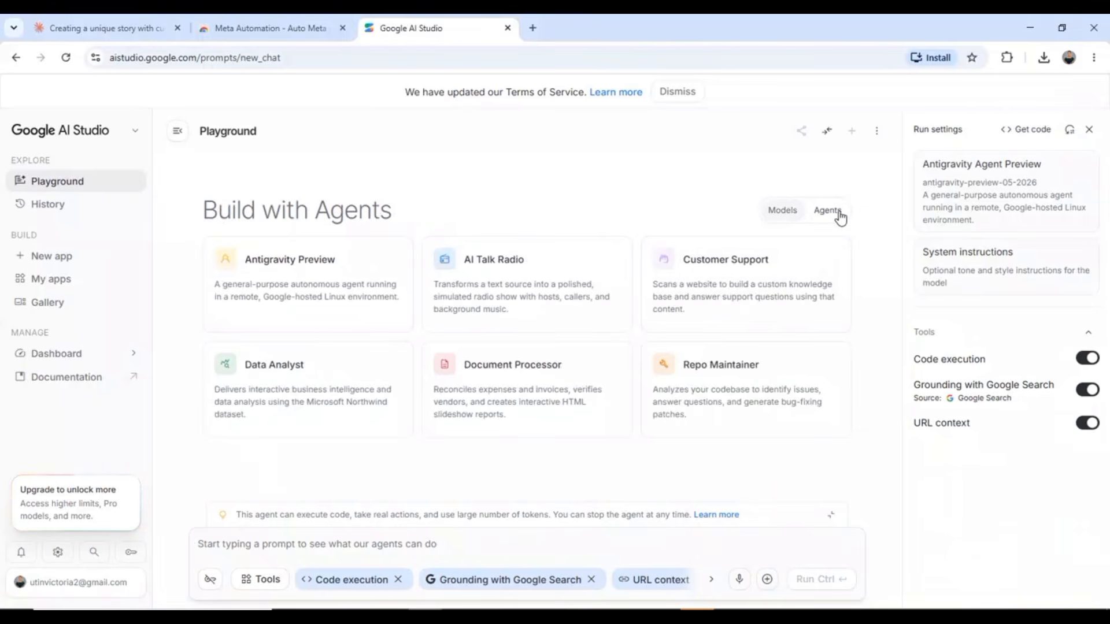
{"action": "left_click", "coordinate": [784, 215]}
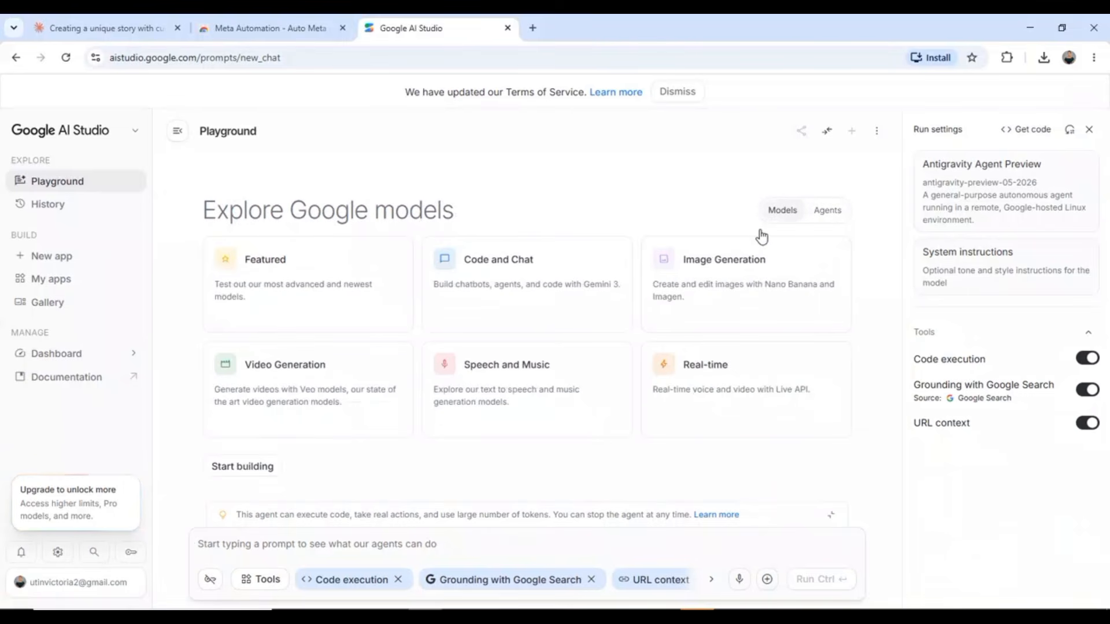
{"action": "left_click", "coordinate": [517, 384]}
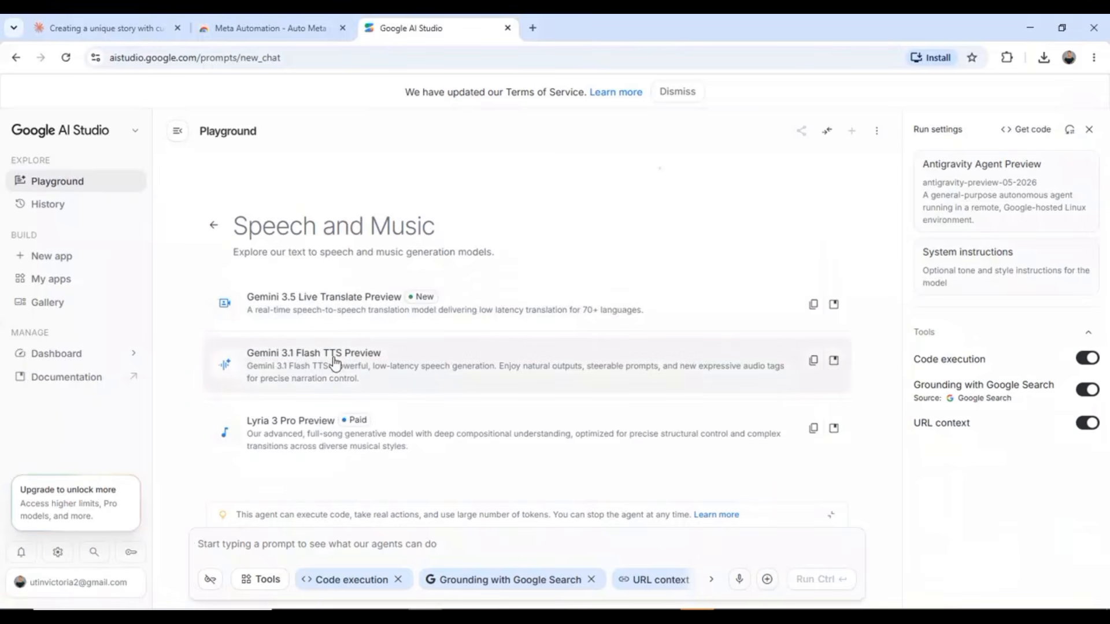
{"action": "left_click", "coordinate": [379, 374]}
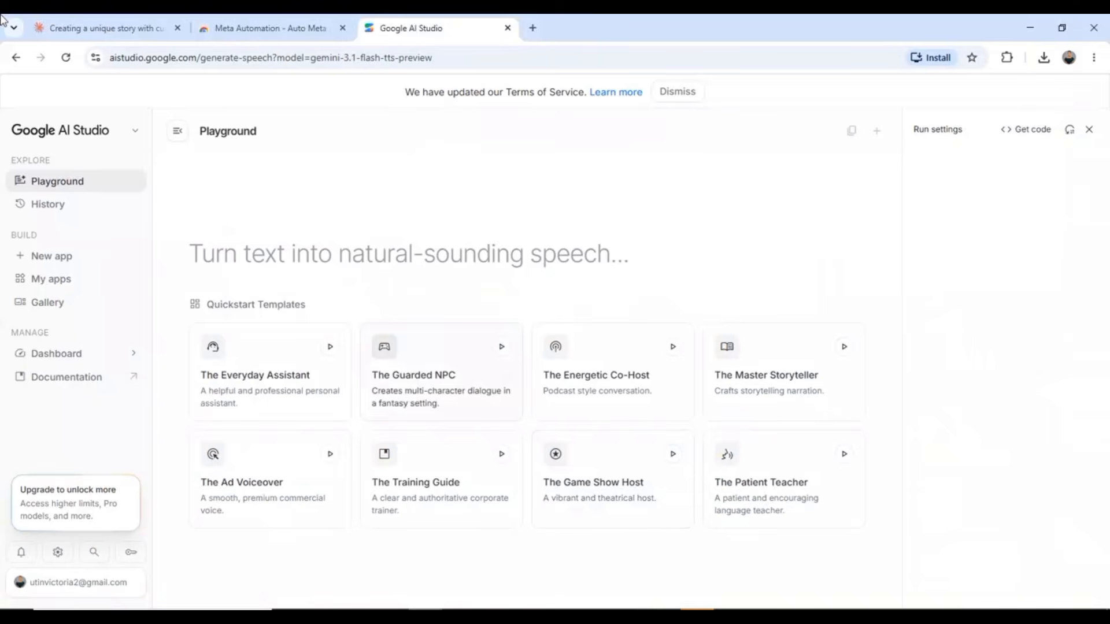
Step: Switch to the Claude chat and select the full story text above Section 2
{"action": "left_click", "coordinate": [75, 26]}
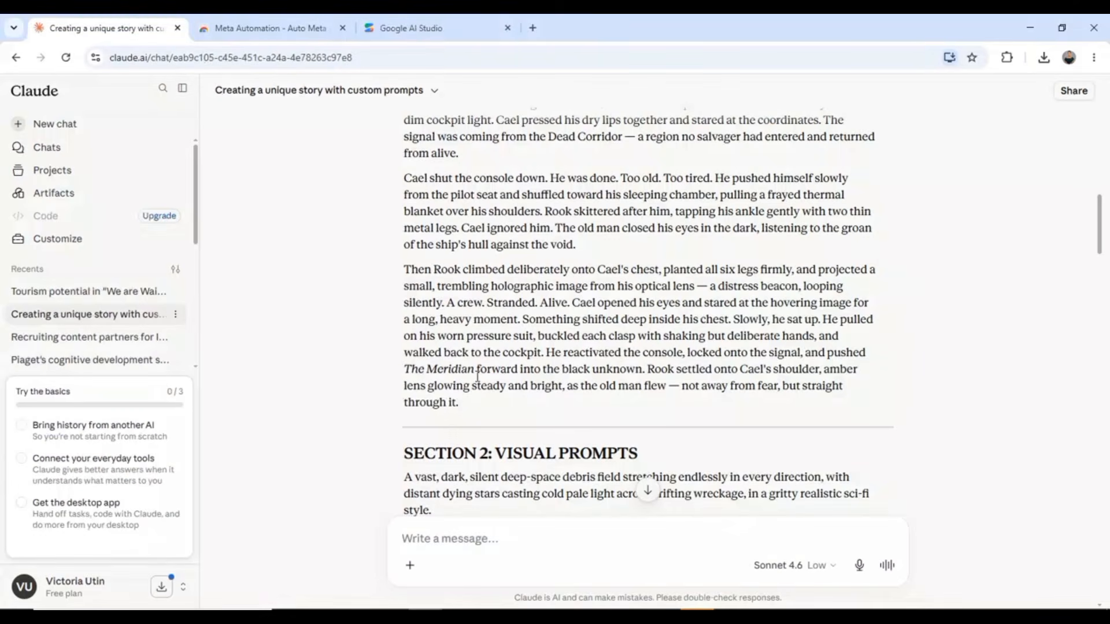
{"action": "scroll", "coordinate": [474, 353], "scroll_direction": "up", "scroll_amount": 10}
{"action": "scroll", "coordinate": [467, 348], "scroll_direction": "down", "scroll_amount": 7}
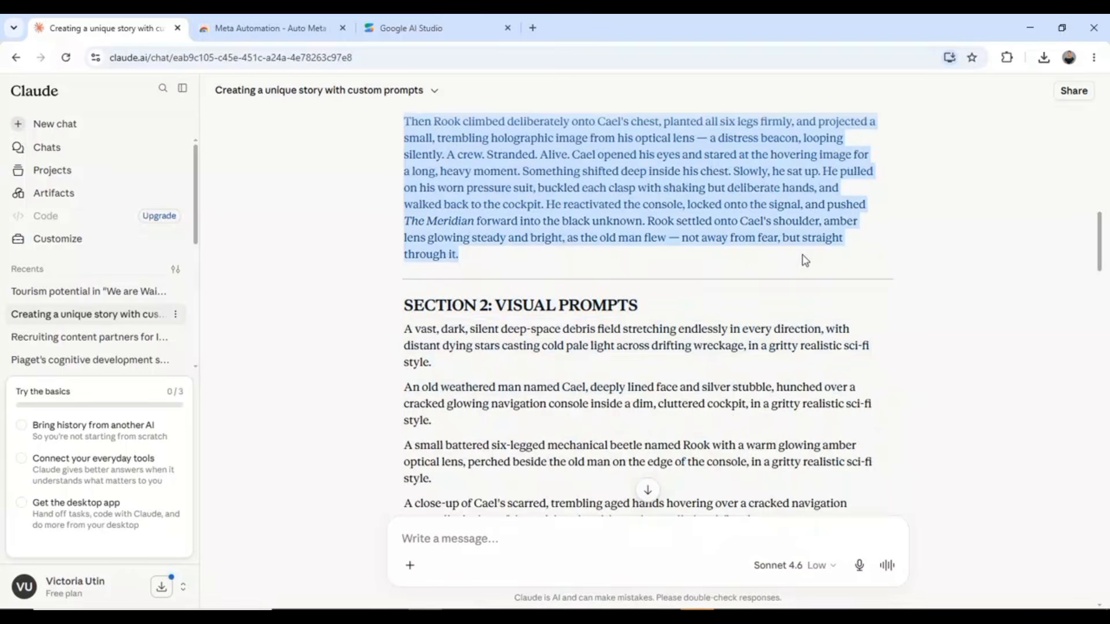
Step: In Google AI Studio, paste the story for Speaker 1 - Zephyr, set Sample Context to "Read it loud in a calm and story tone", generate the speech and preview it
{"action": "left_click", "coordinate": [426, 36]}
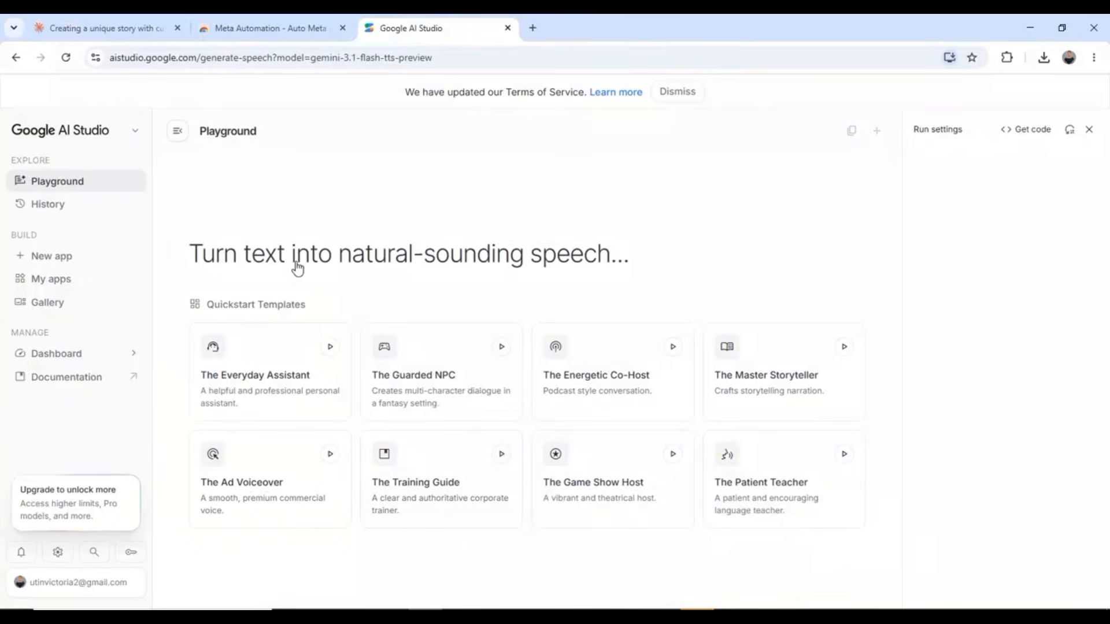
{"action": "left_click", "coordinate": [230, 248]}
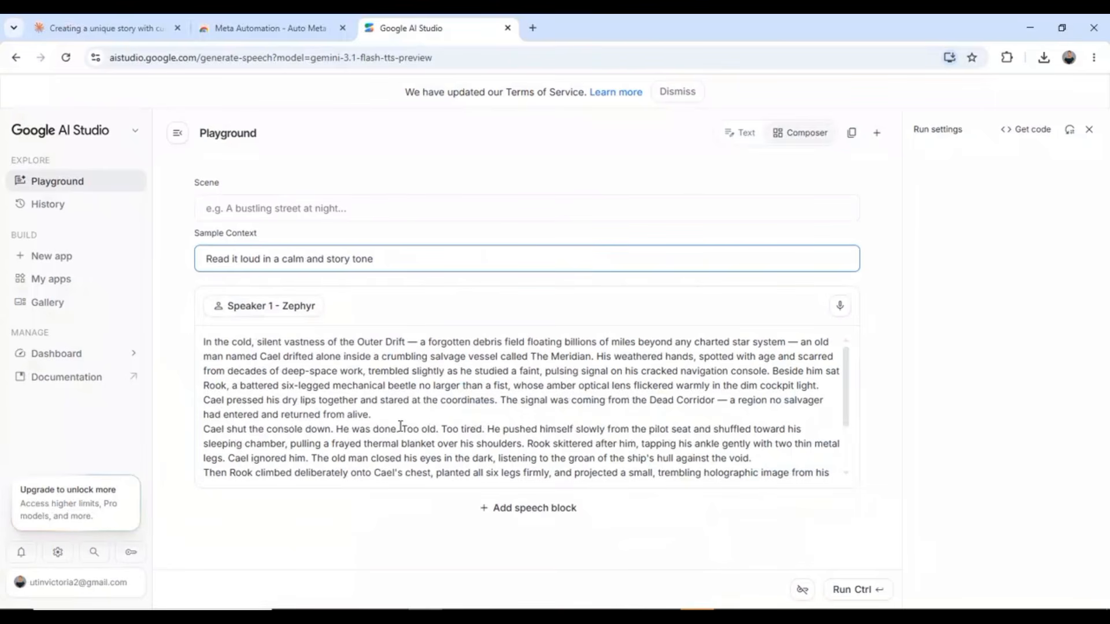
{"action": "scroll", "coordinate": [401, 426], "scroll_direction": "down", "scroll_amount": 2}
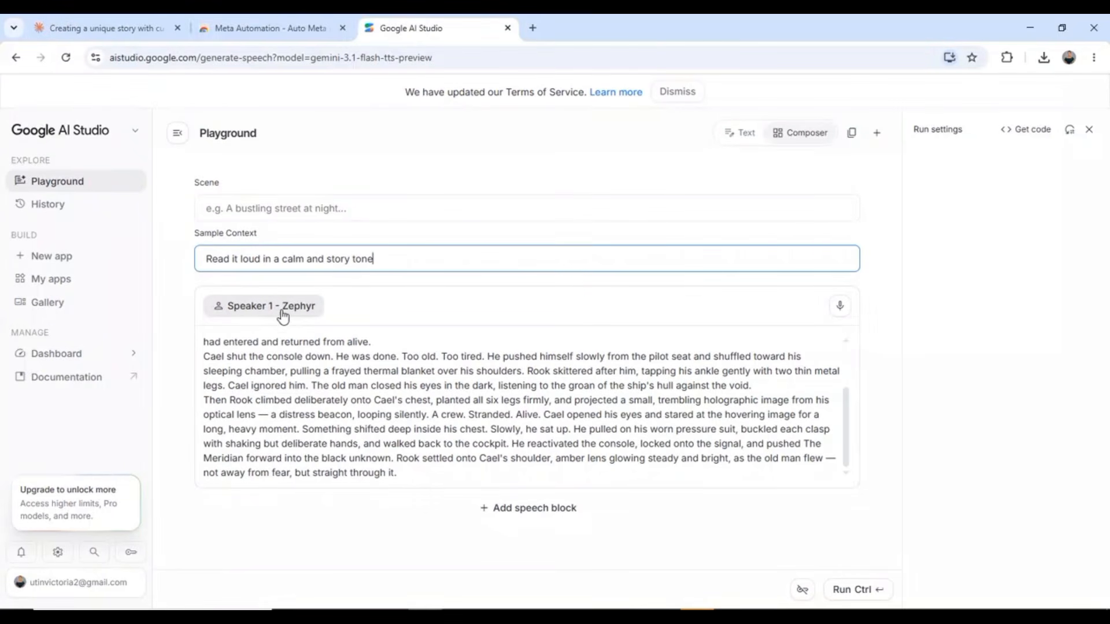
{"action": "left_click", "coordinate": [848, 595]}
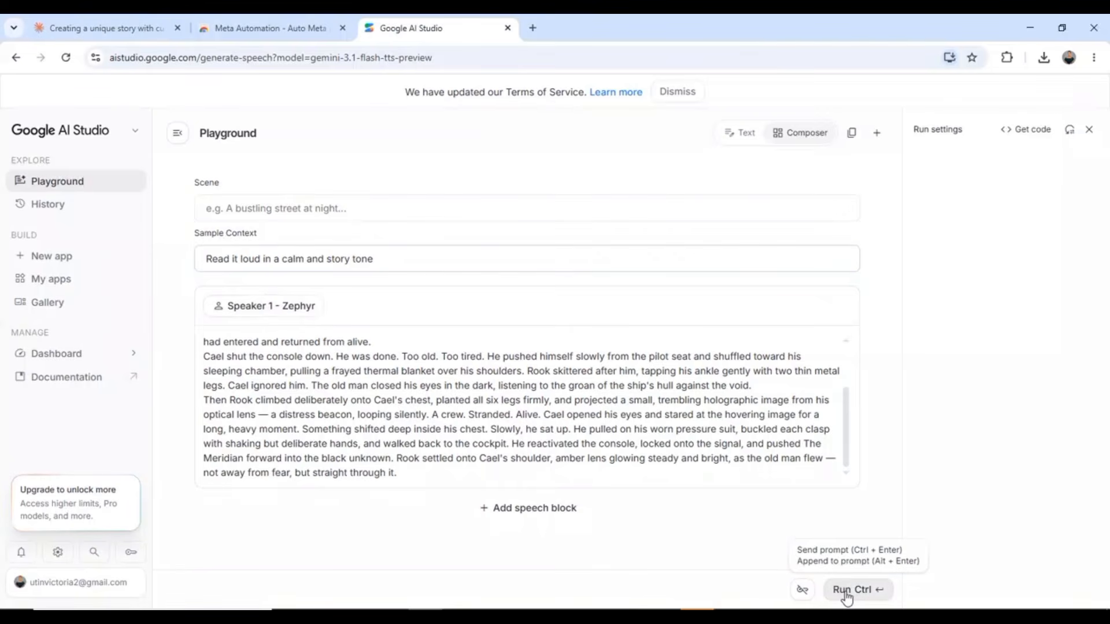
{"action": "left_click", "coordinate": [847, 595]}
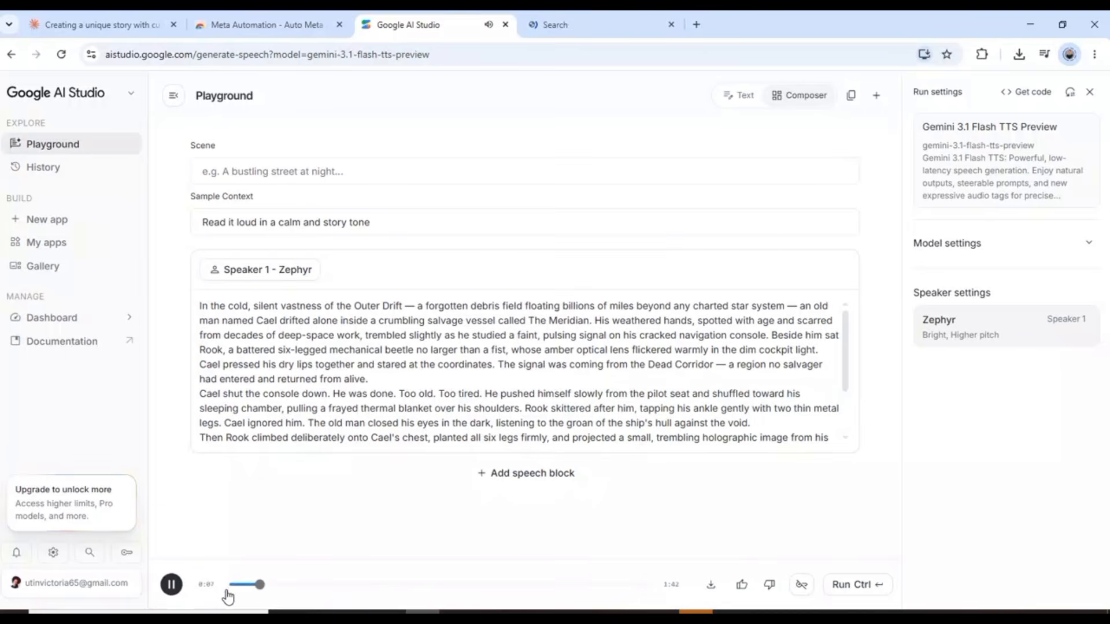
{"action": "left_click", "coordinate": [171, 584]}
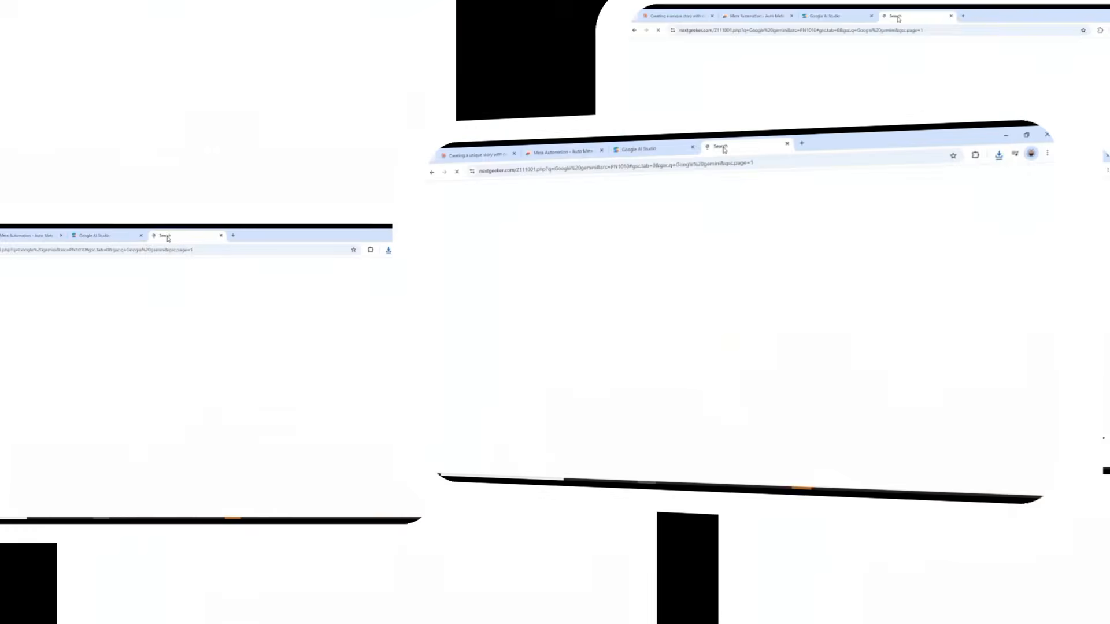
Step: Open Google Gemini from the "Google gemini" web search results
{"action": "left_click", "coordinate": [562, 29]}
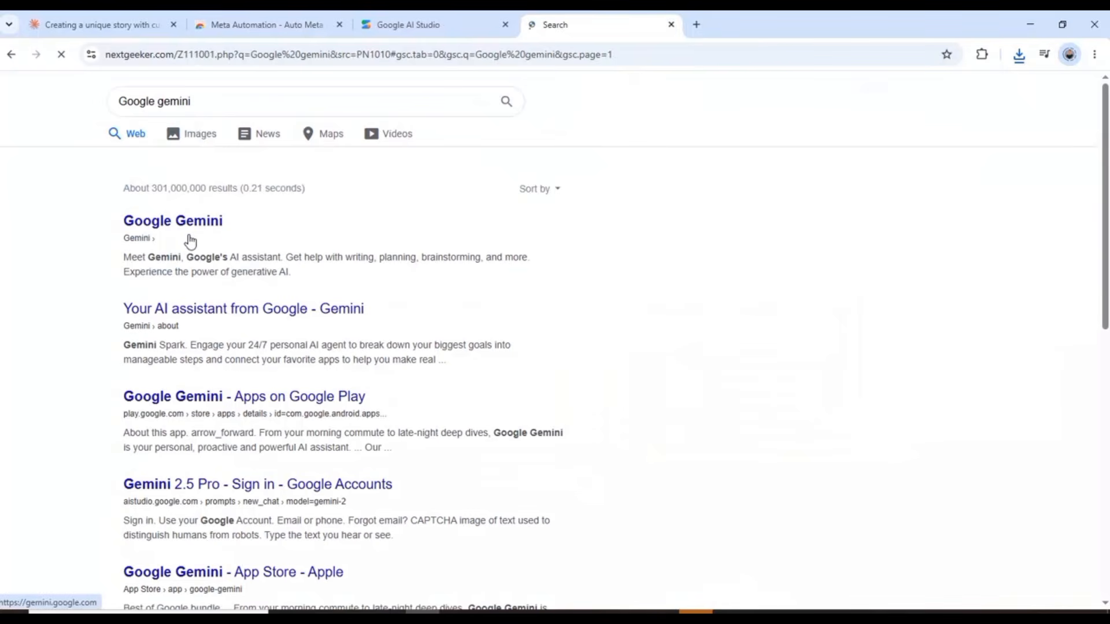
{"action": "left_click", "coordinate": [191, 241]}
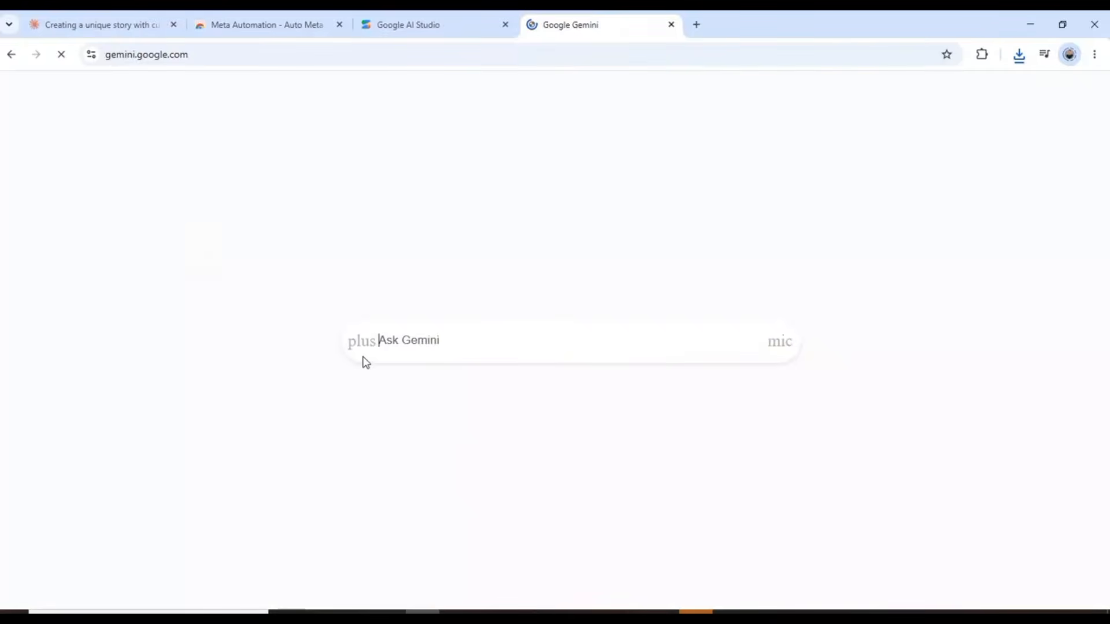
Step: Switch to the Claude chat and select all the Section 5 background score music prompts
{"action": "key", "text": "ctrl+Tab"}
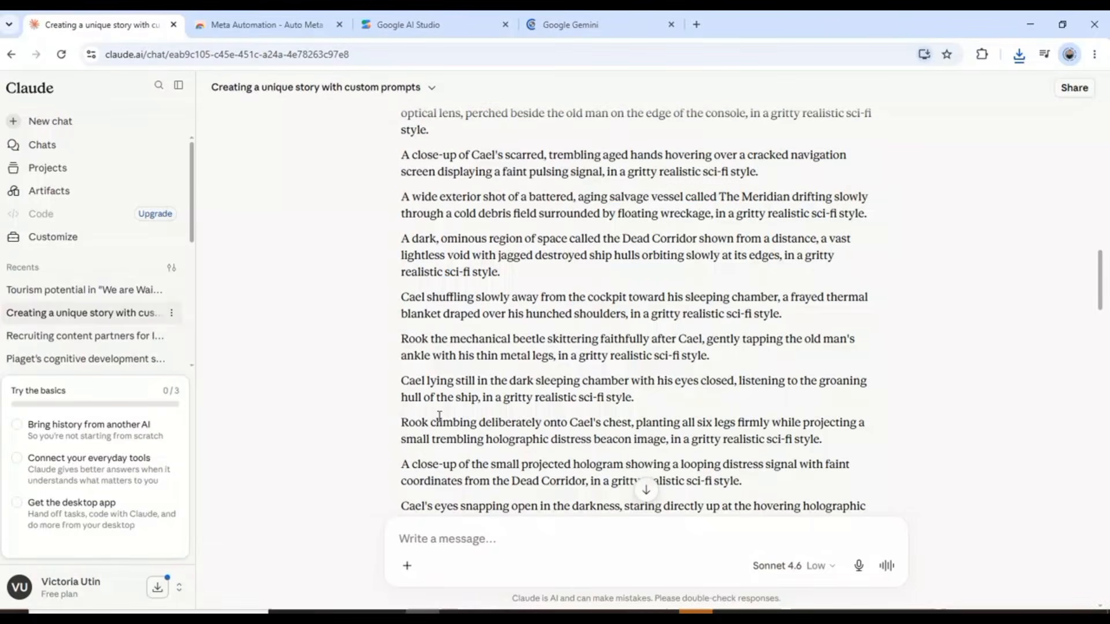
{"action": "scroll", "coordinate": [439, 416], "scroll_direction": "down", "scroll_amount": 5}
{"action": "scroll", "coordinate": [441, 423], "scroll_direction": "down", "scroll_amount": 4}
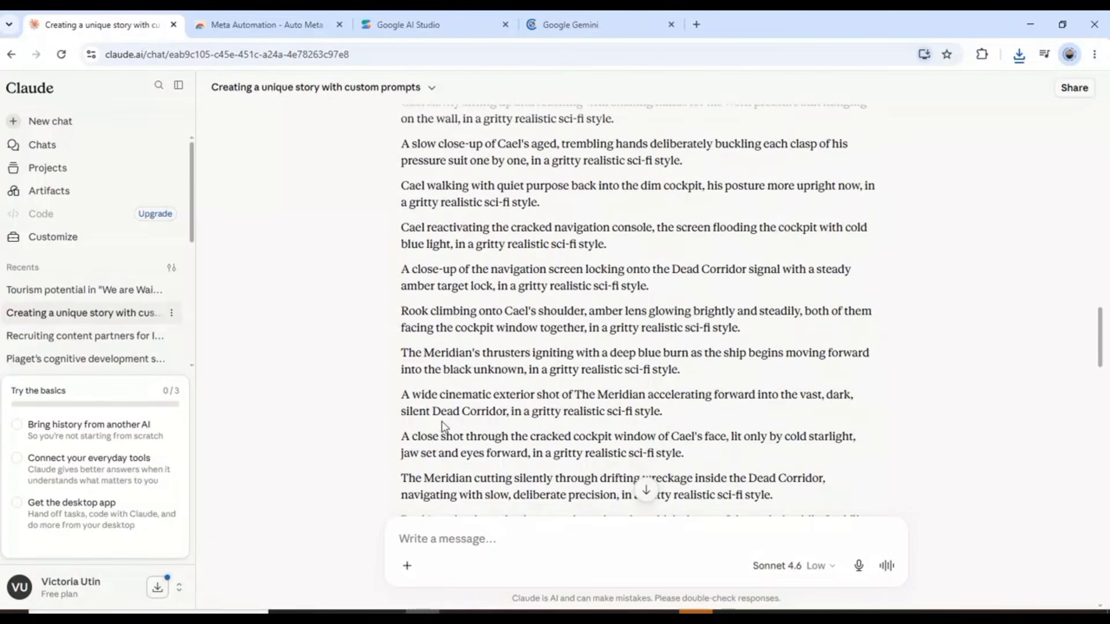
{"action": "scroll", "coordinate": [442, 427], "scroll_direction": "down", "scroll_amount": 10}
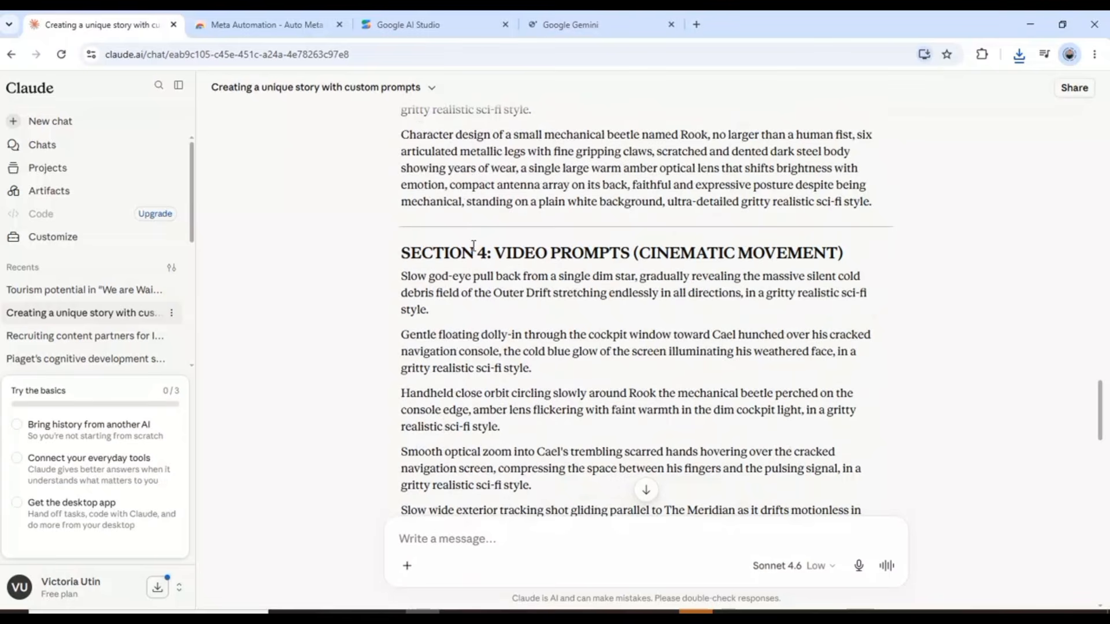
{"action": "scroll", "coordinate": [473, 245], "scroll_direction": "down", "scroll_amount": 10}
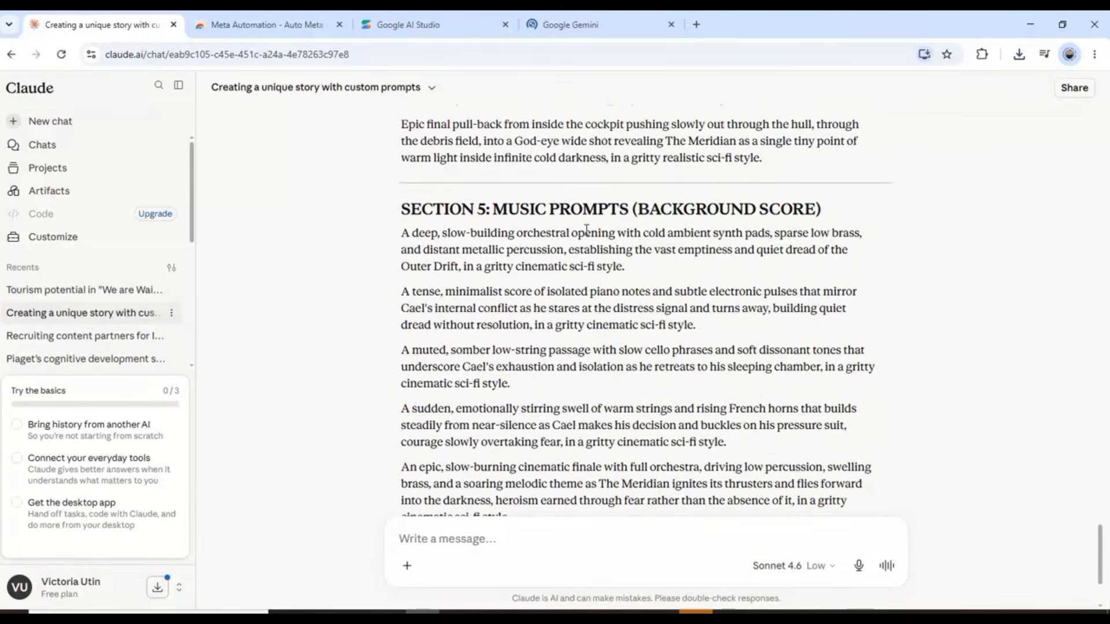
{"action": "left_click_drag", "start_coordinate": [401, 233], "coordinate": [510, 515]}
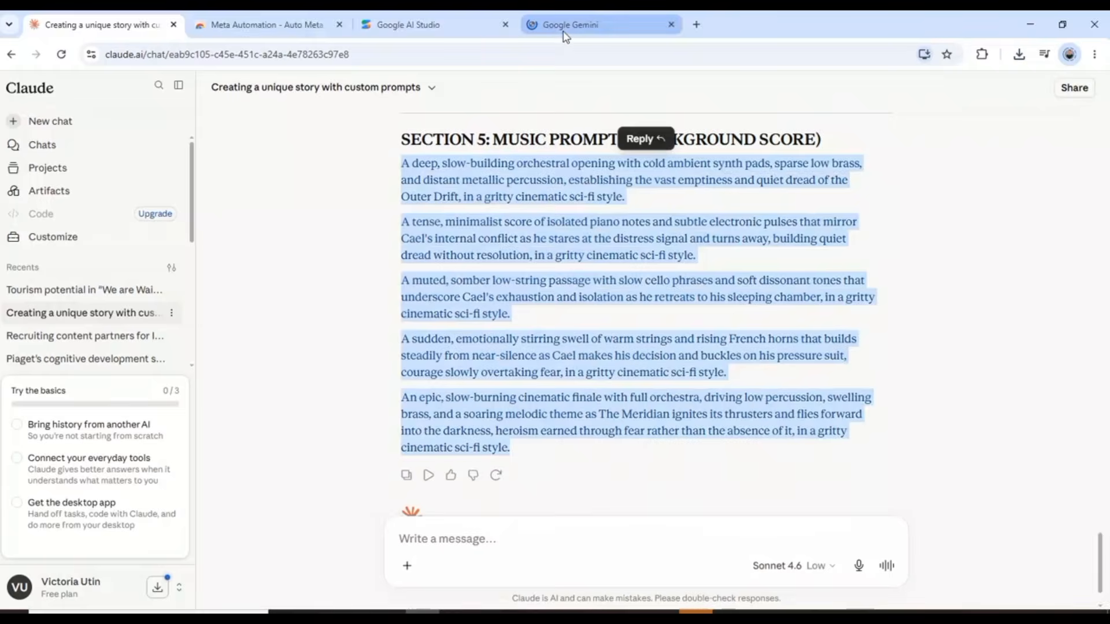
Step: Paste the music prompts into Google Gemini, append "Go ahead to generate this music for me.", and send the request
{"action": "left_click", "coordinate": [565, 33]}
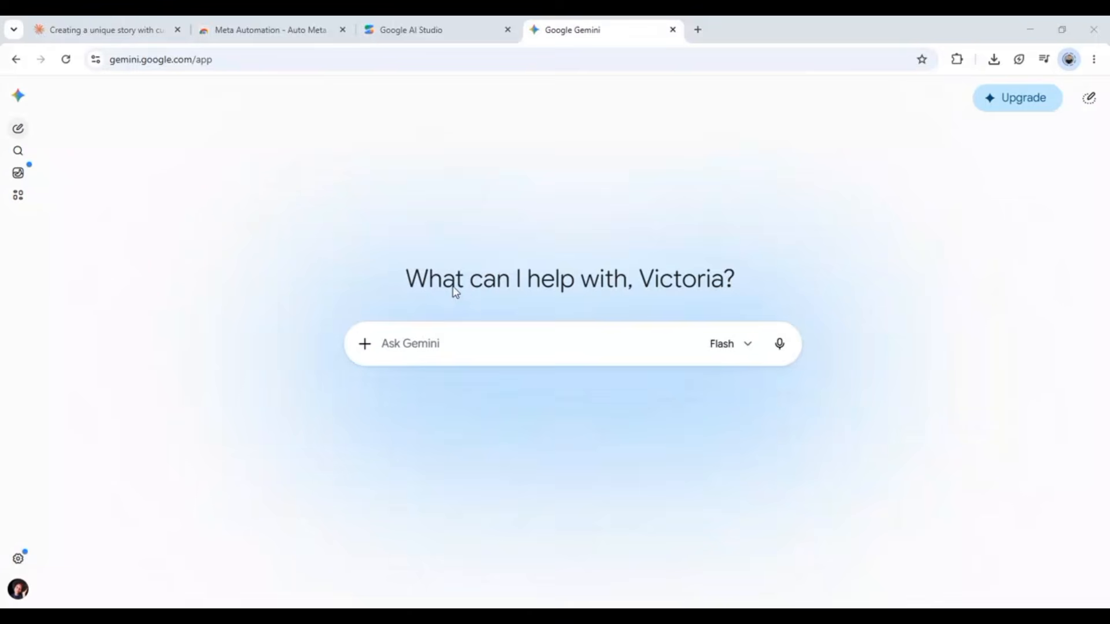
{"action": "left_click", "coordinate": [436, 343]}
{"action": "key", "text": "ctrl+v"}
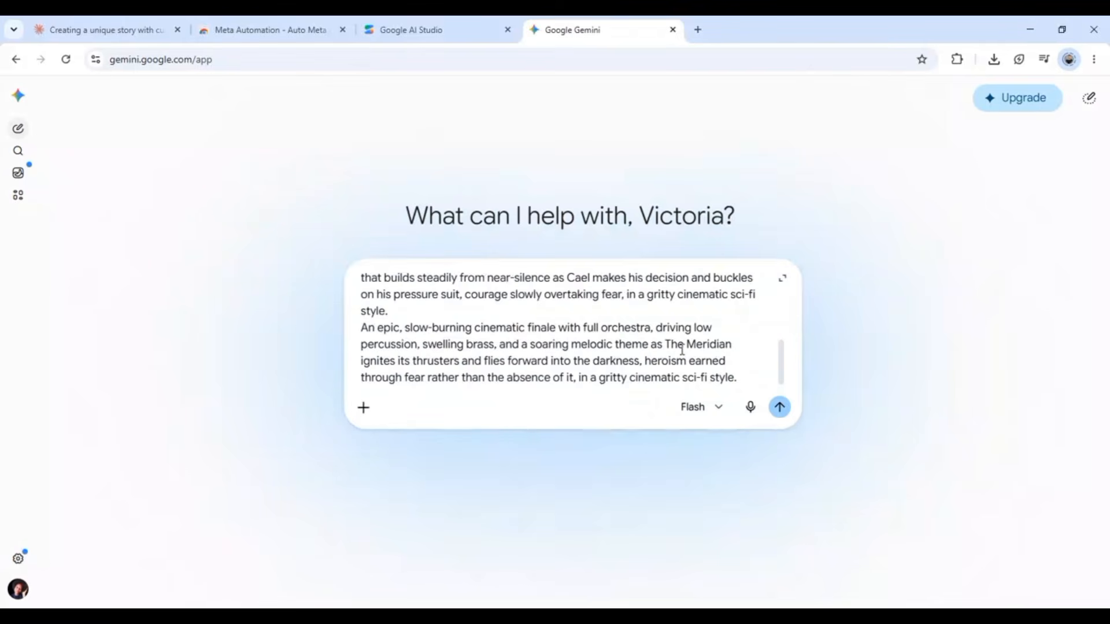
{"action": "type", "text": "Go ahead to generate this music for me."}
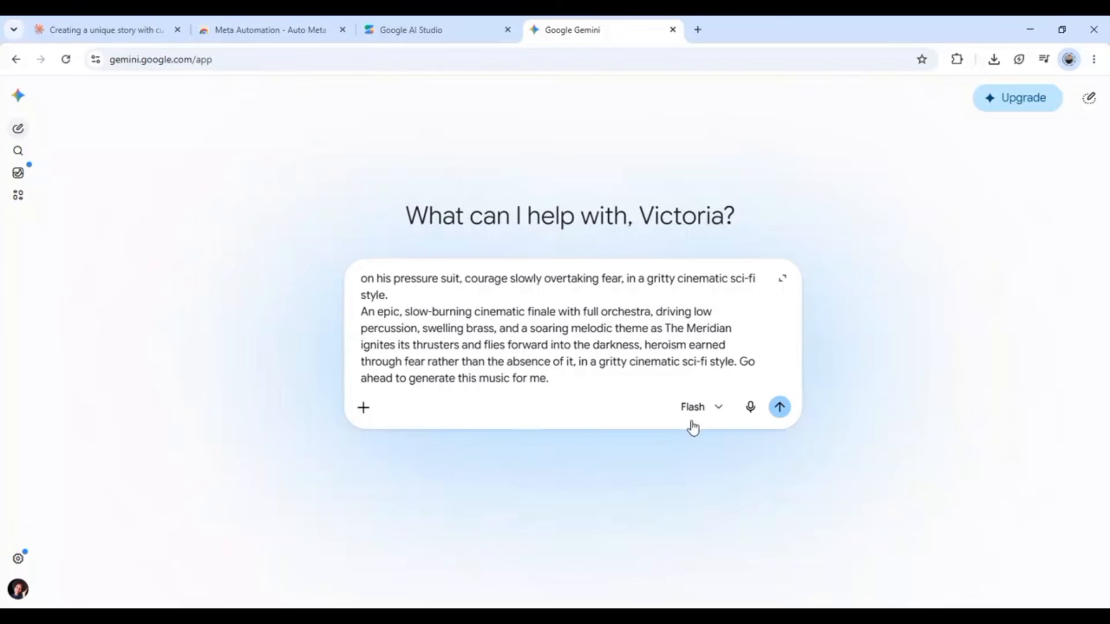
{"action": "left_click", "coordinate": [780, 408]}
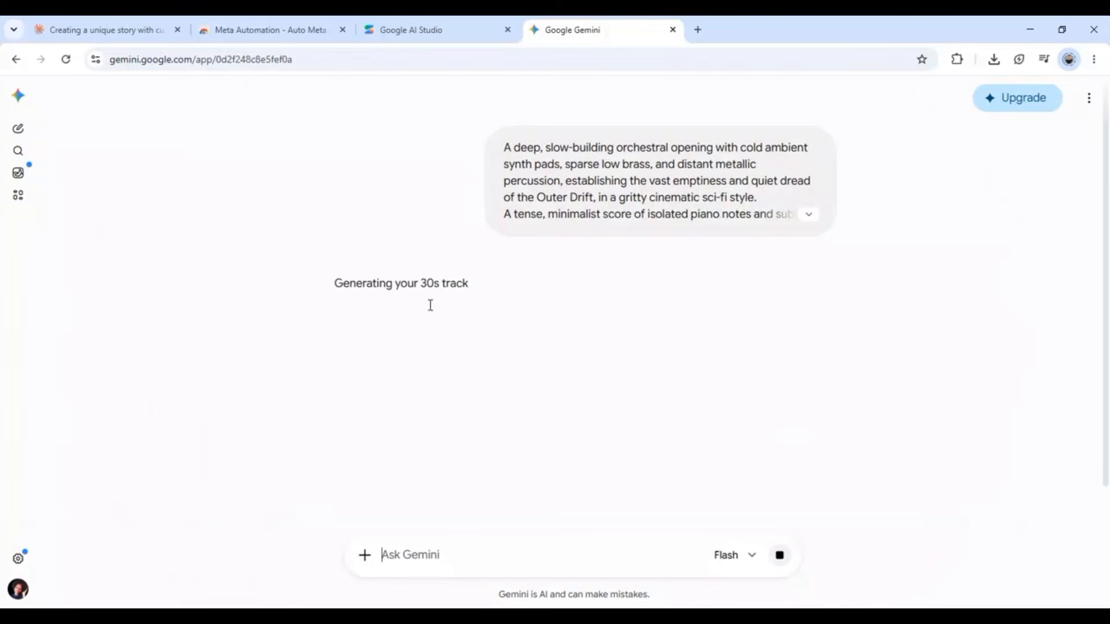
Step: Play the generated sci-fi orchestral track in the Gemini response to preview it
{"action": "mouse_move", "coordinate": [480, 249]}
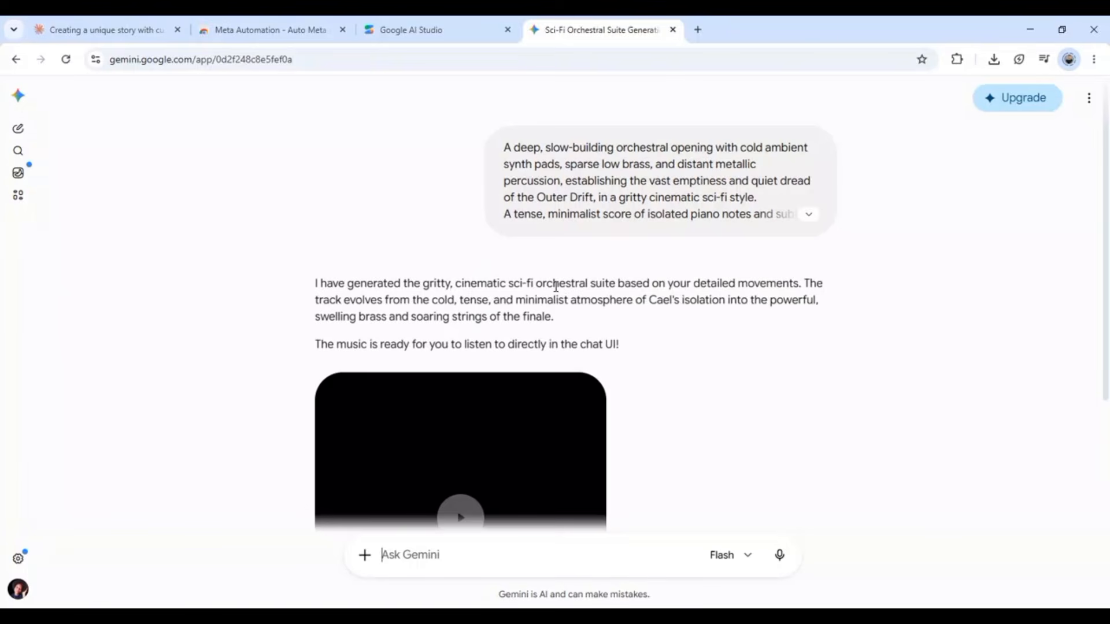
{"action": "scroll", "coordinate": [533, 425], "scroll_direction": "down", "scroll_amount": 3}
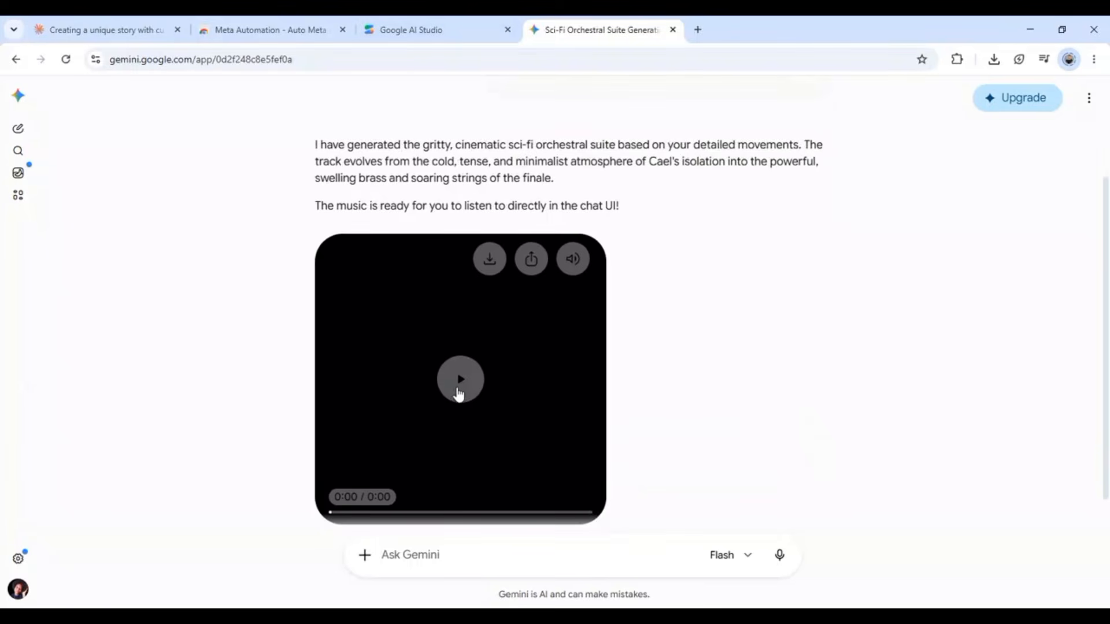
{"action": "left_click", "coordinate": [460, 379]}
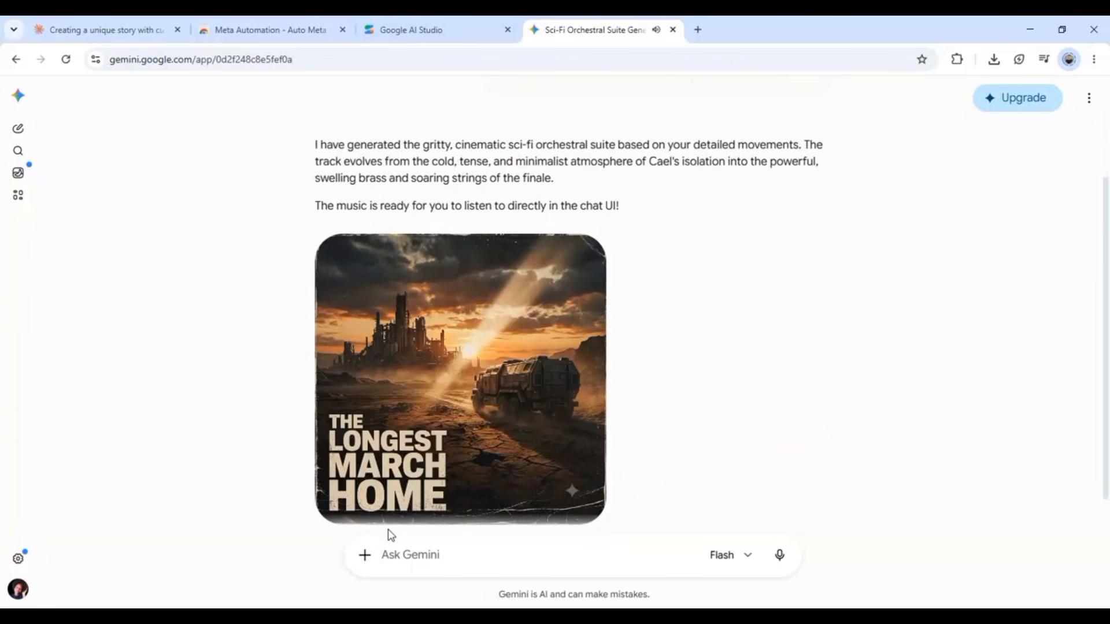
{"action": "mouse_move", "coordinate": [343, 513]}
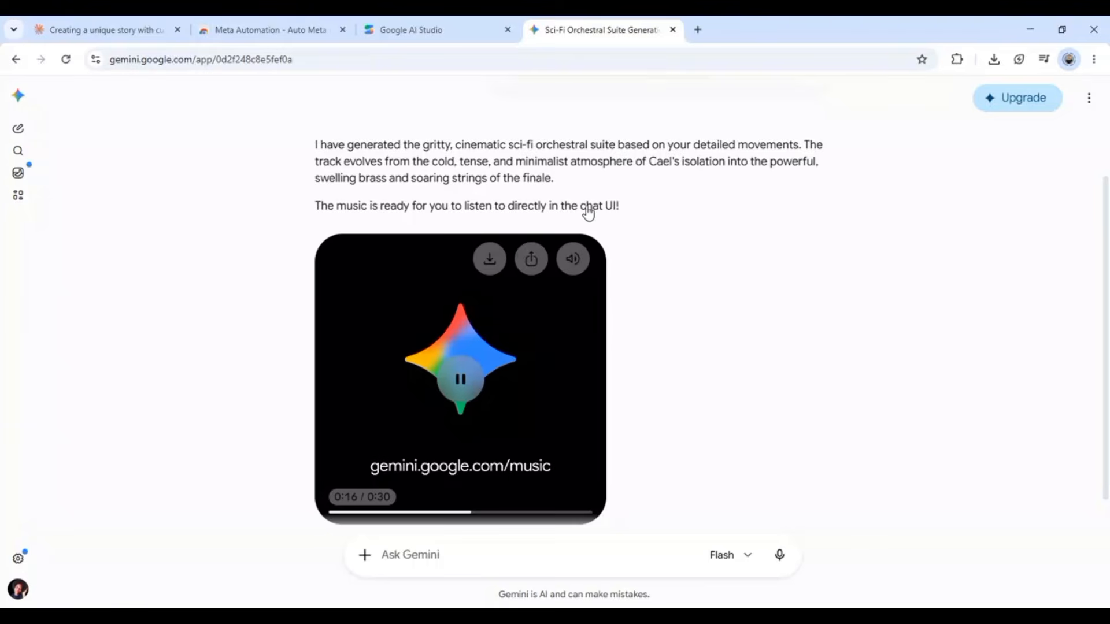
Step: Download the generated music as an audio-only MP3 track and check it in the browser's downloads
{"action": "left_click", "coordinate": [489, 265]}
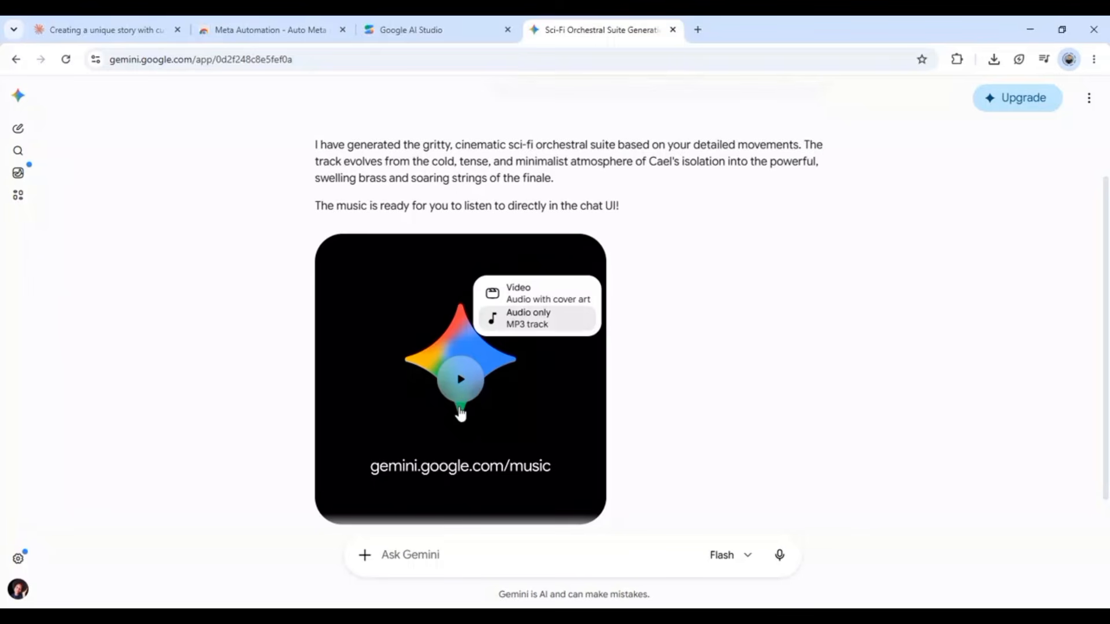
{"action": "left_click", "coordinate": [513, 329]}
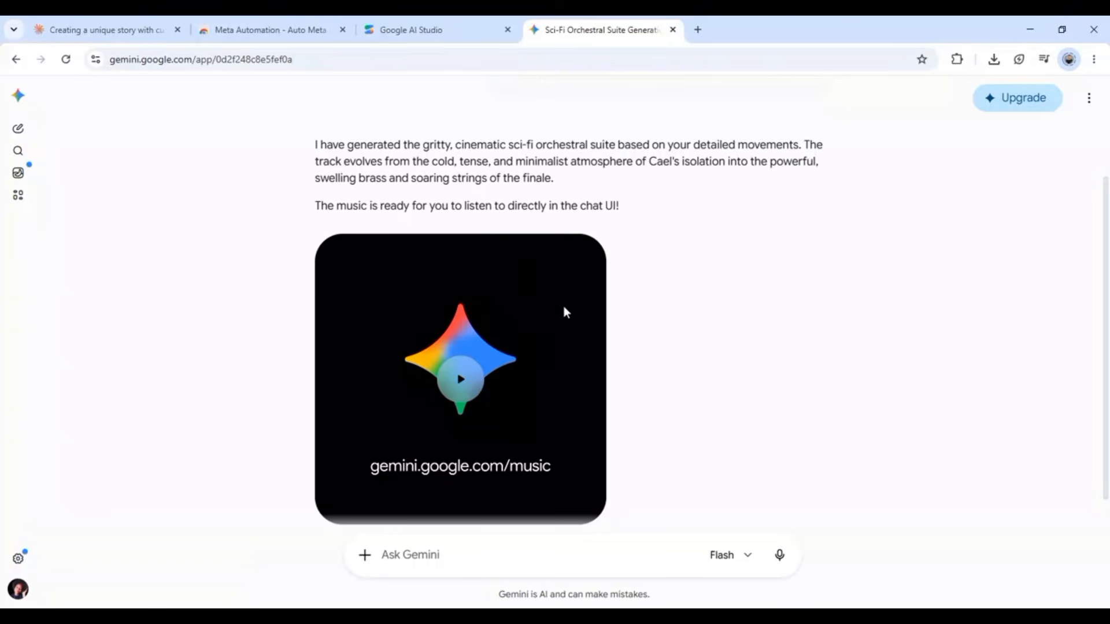
{"action": "mouse_move", "coordinate": [492, 318]}
{"action": "left_click", "coordinate": [988, 74]}
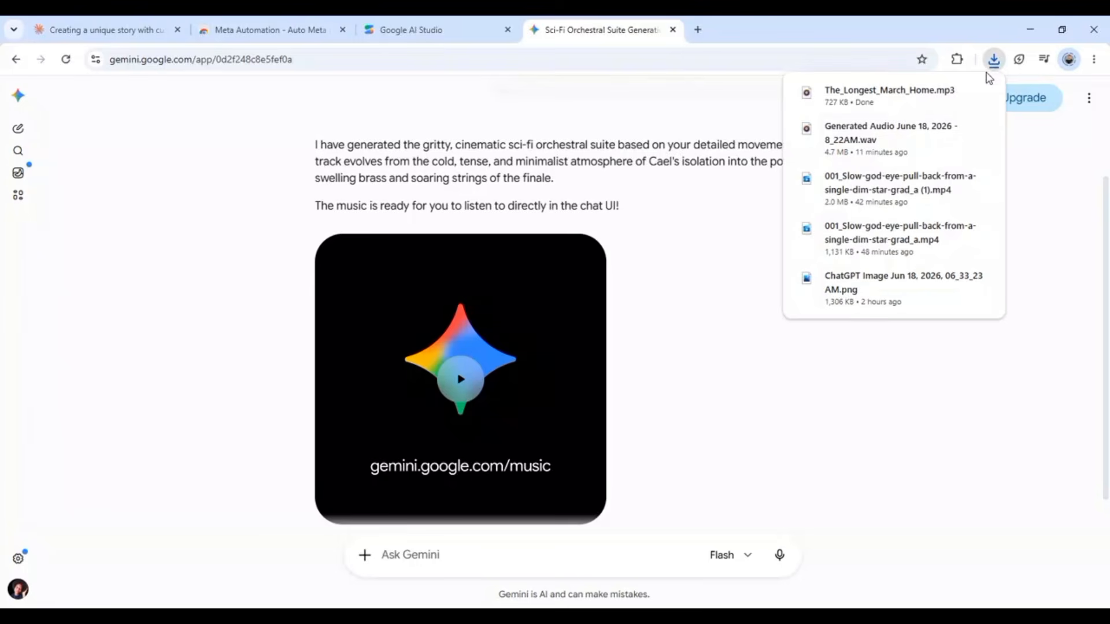